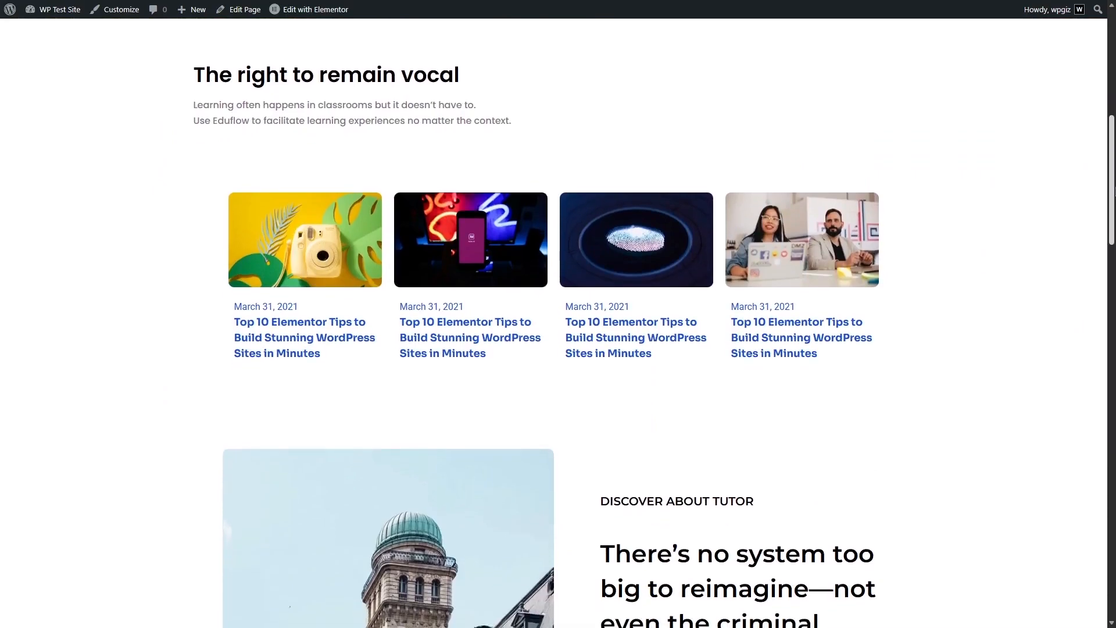
# Look over the course listing on the site's Courses page and return to the home page
pyautogui.scroll(15, 553, 323)
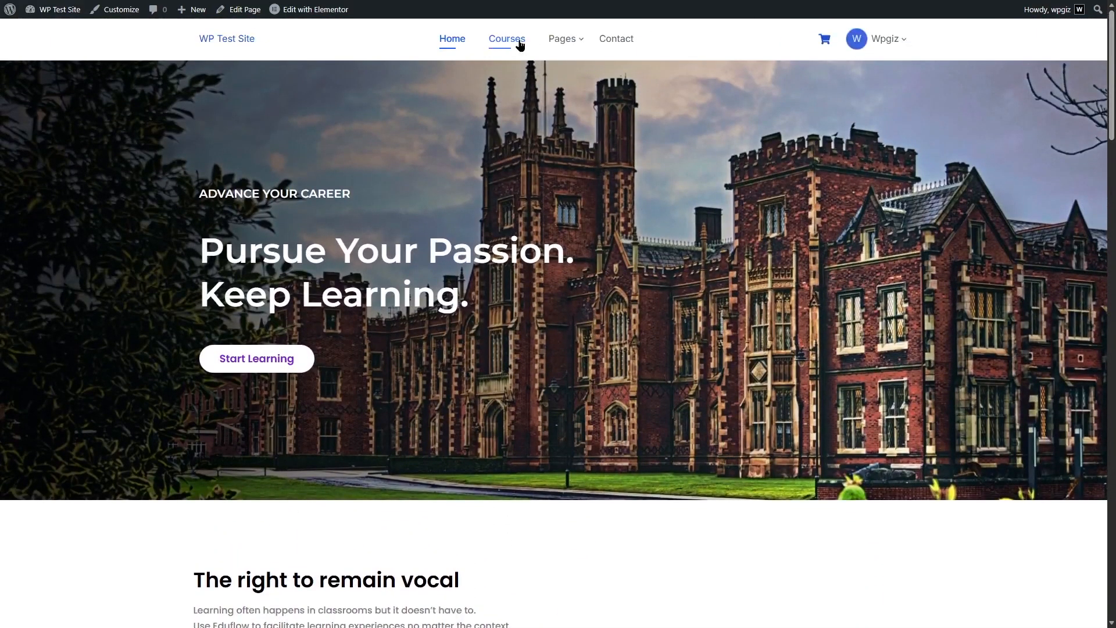
pyautogui.click(517, 39)
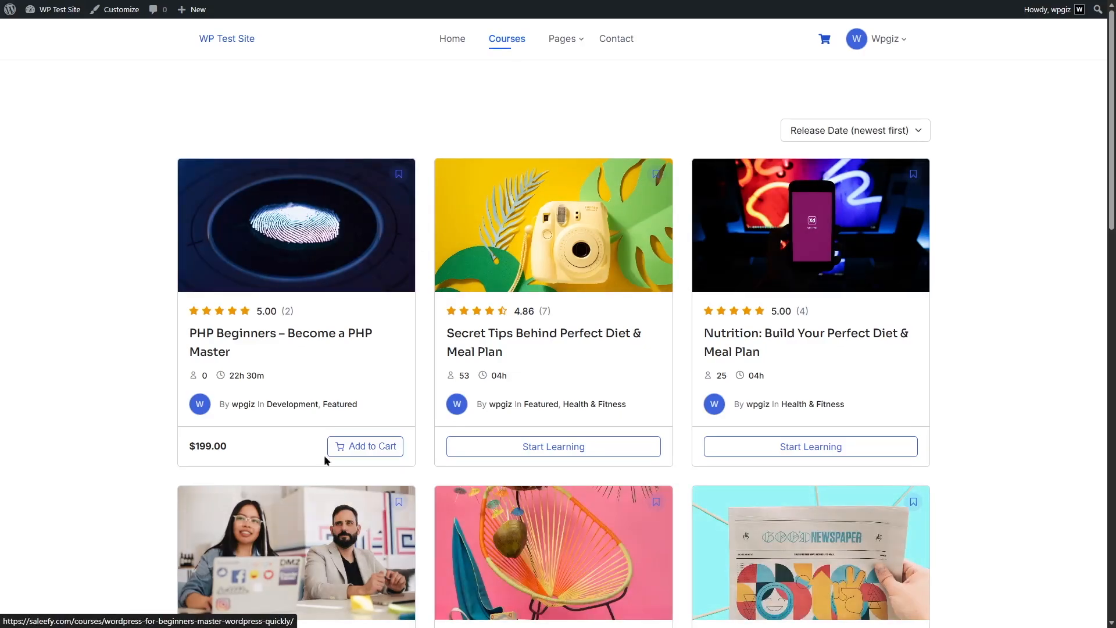
pyautogui.click(446, 43)
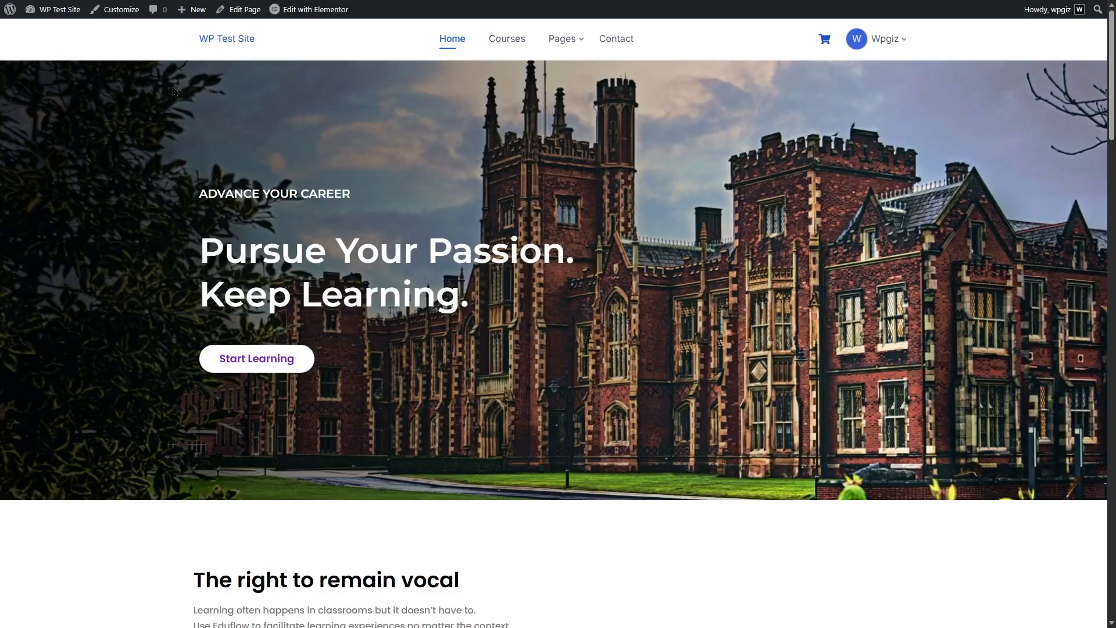
# Enable the Subscriptions addon of Tutor LMS Pro in the WordPress admin dashboard
pyautogui.click(64, 29)
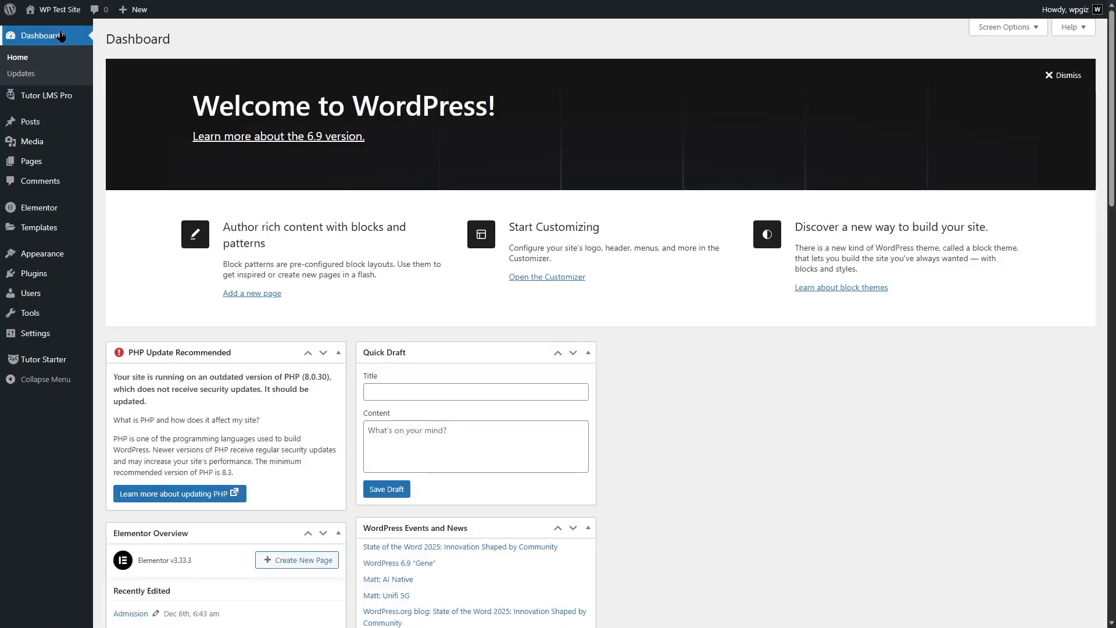
pyautogui.moveTo(65, 98)
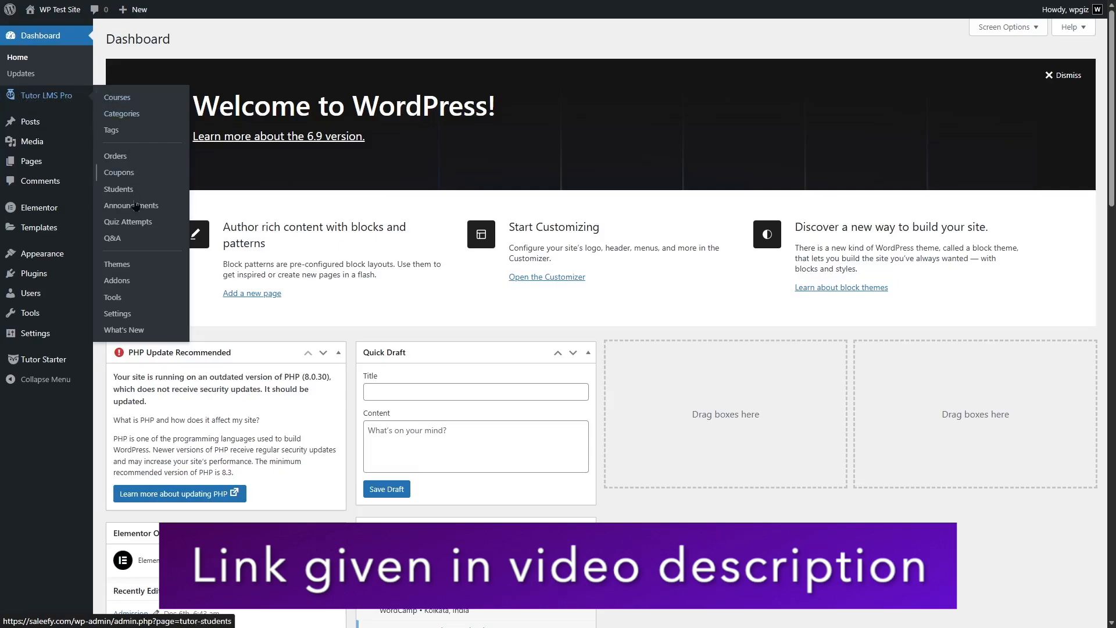
pyautogui.click(131, 281)
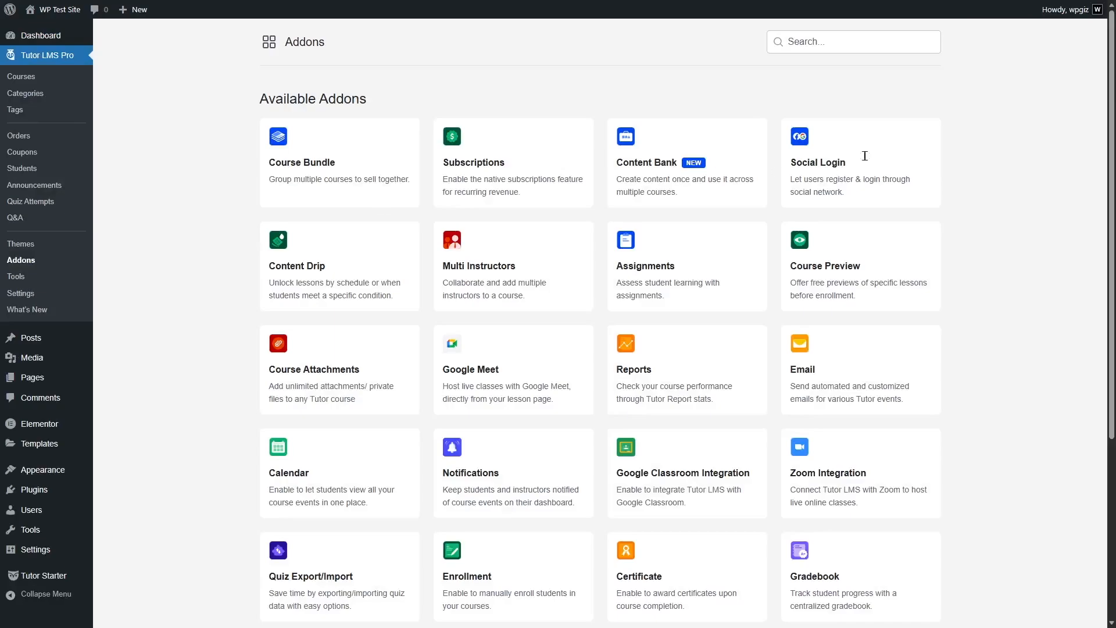
pyautogui.moveTo(1113, 183)
pyautogui.mouseDown()
pyautogui.moveTo(1114, 359)
pyautogui.moveTo(1113, 183)
pyautogui.mouseUp()
pyautogui.moveTo(507, 148)
pyautogui.click(577, 133)
# Open the Tutor LMS monetization settings and choose Native as the eCommerce engine
pyautogui.click(30, 298)
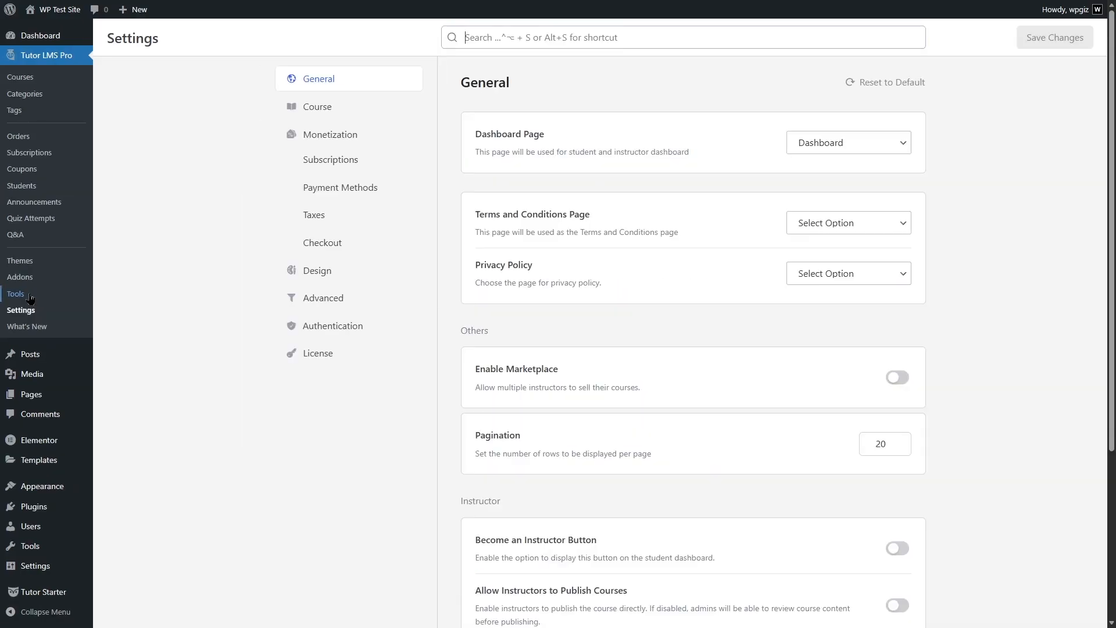
pyautogui.click(344, 145)
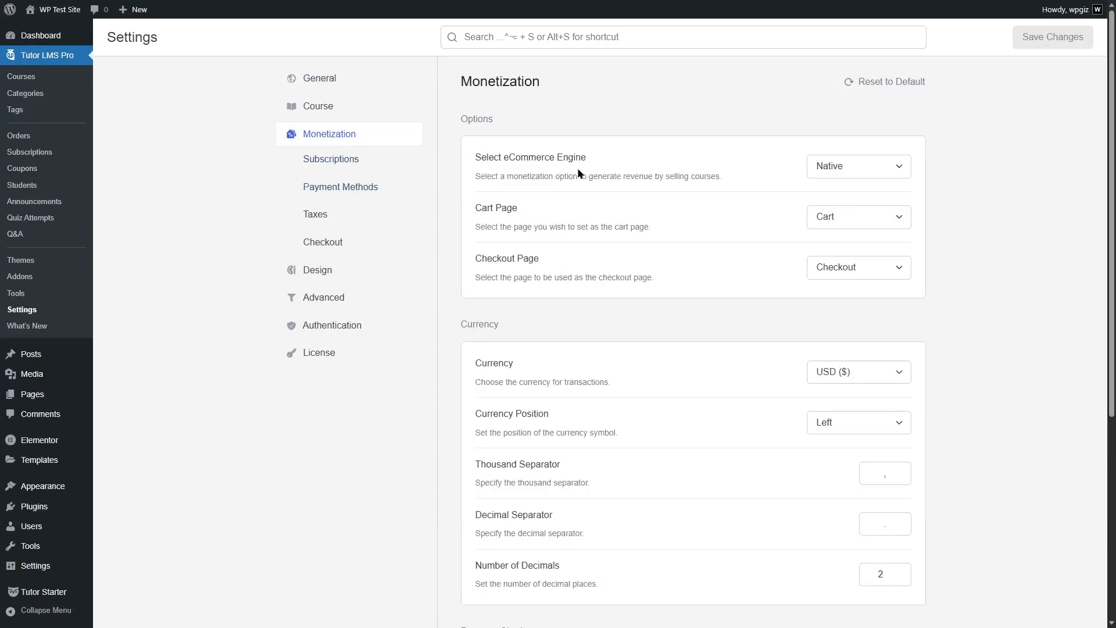
pyautogui.click(856, 170)
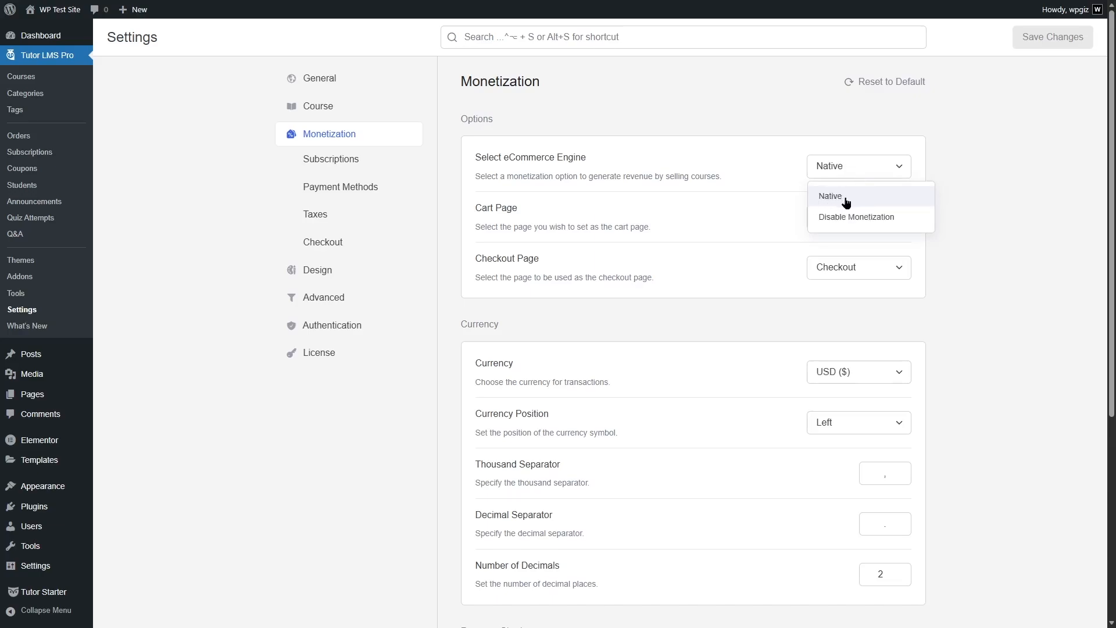
pyautogui.click(846, 200)
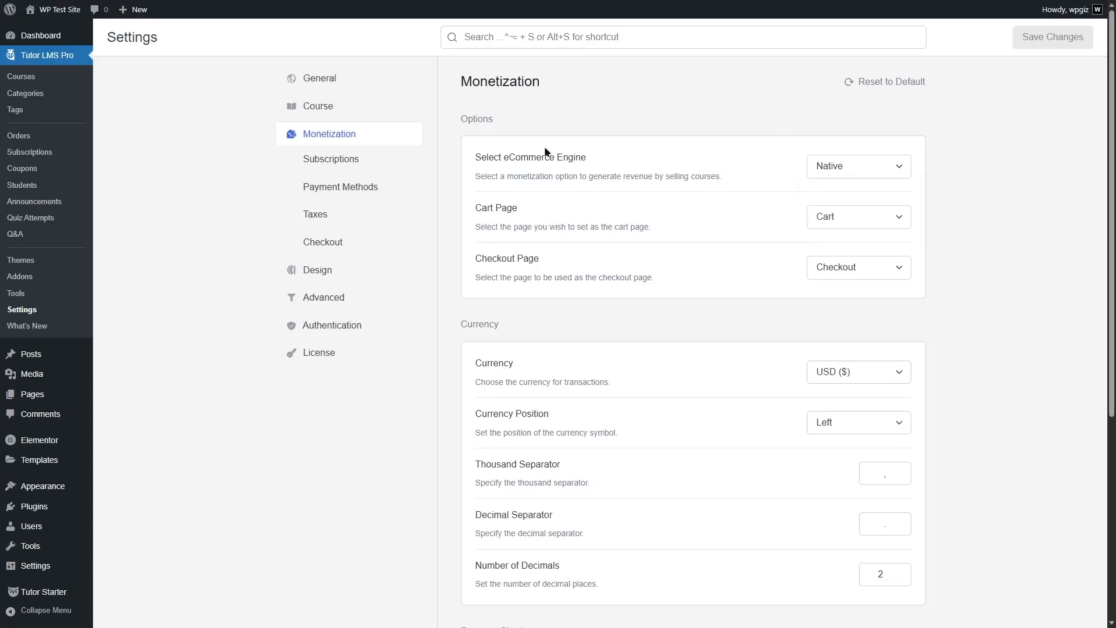
# Draft a membership plan titled Silver Plan, described as Perfect for students, priced 49.00 per 1 year, with core course access, own-pace learning and email support features
pyautogui.click(326, 165)
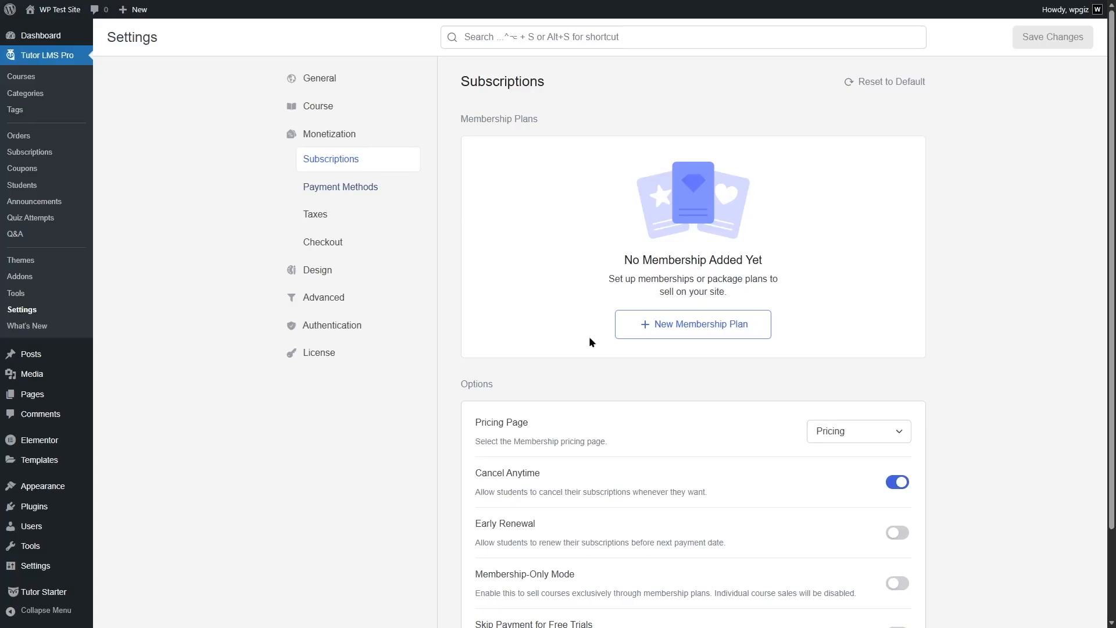
pyautogui.click(688, 332)
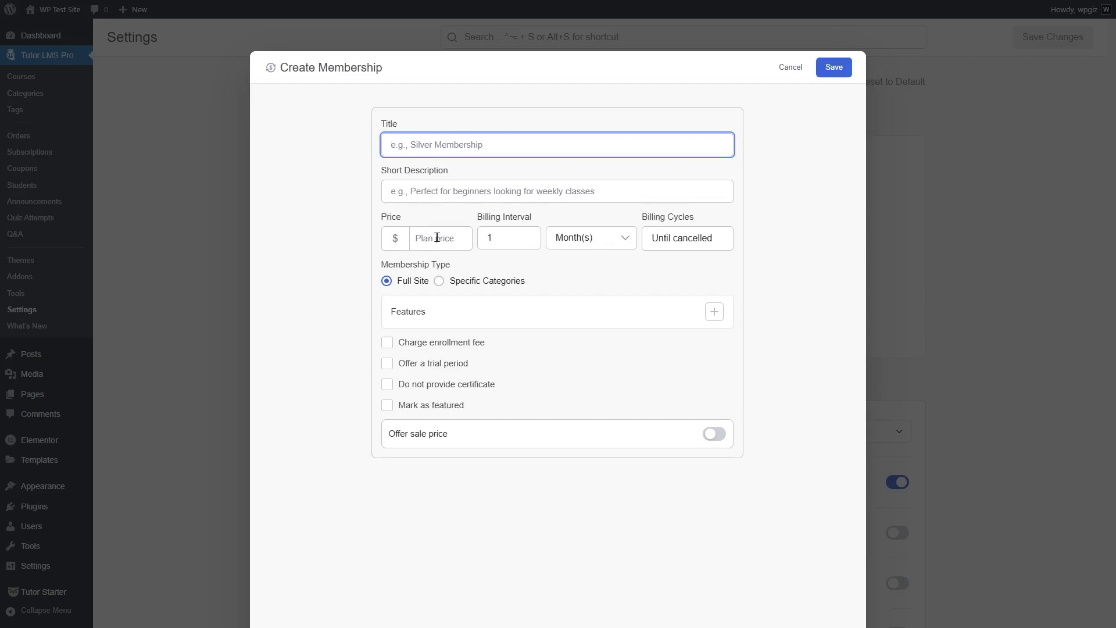
pyautogui.click(598, 236)
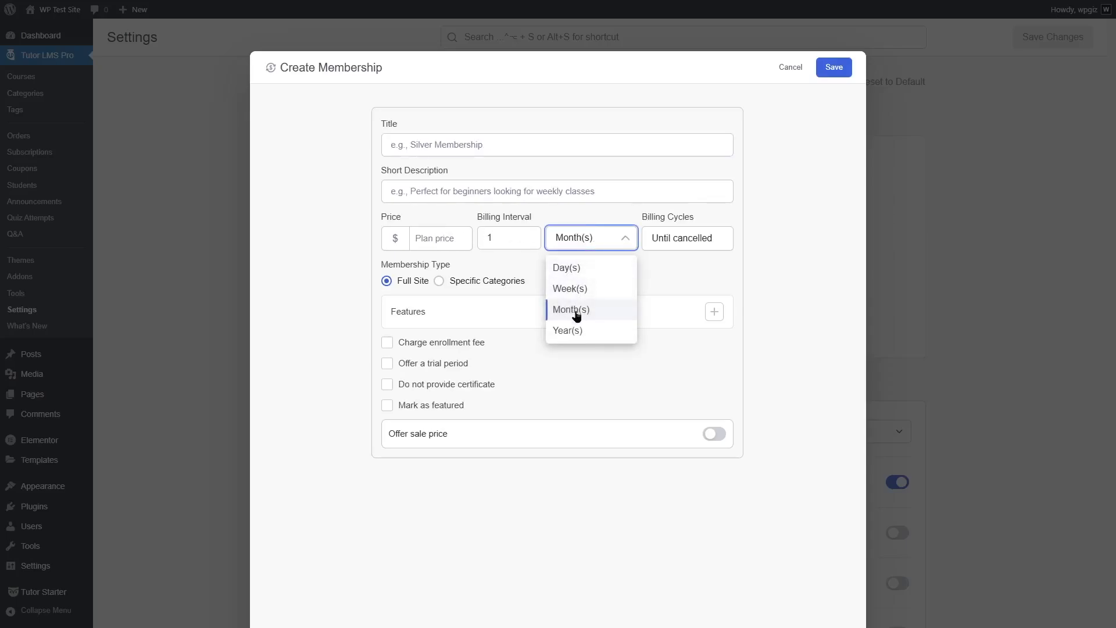
pyautogui.click(668, 267)
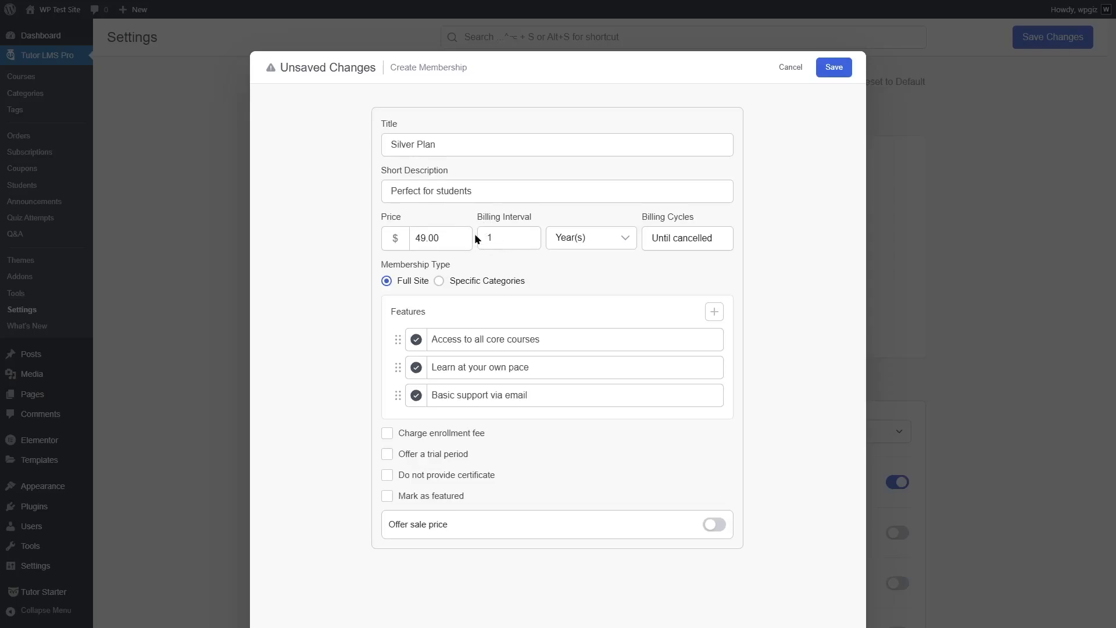
# Try a billing interval of 2 months for the plan and restore it to 1 year
pyautogui.click(625, 238)
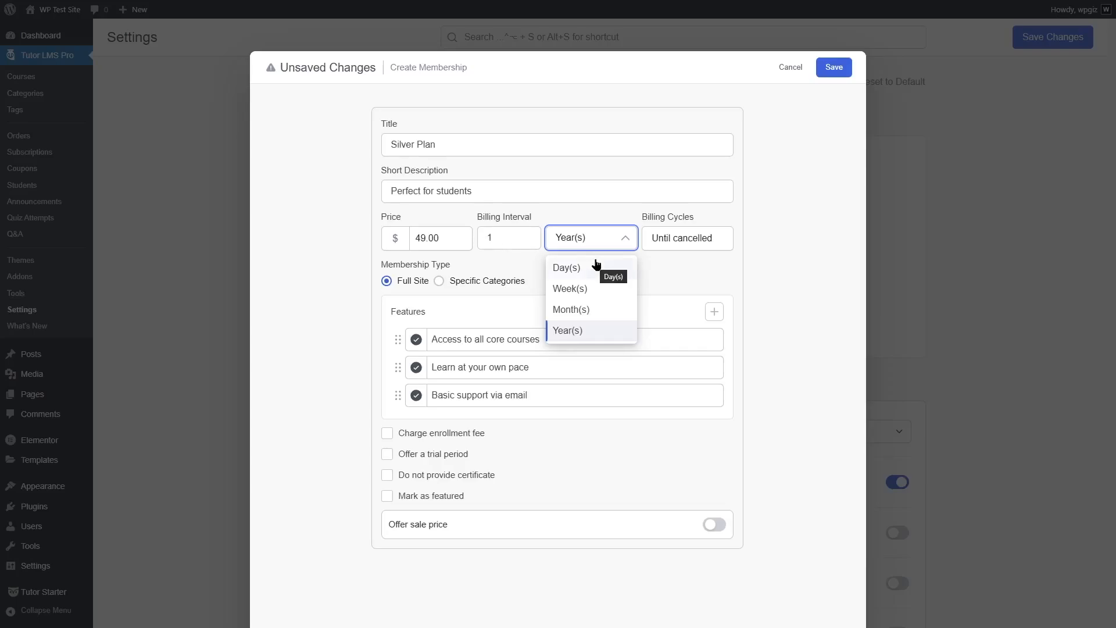
pyautogui.click(590, 317)
pyautogui.doubleClick(487, 237)
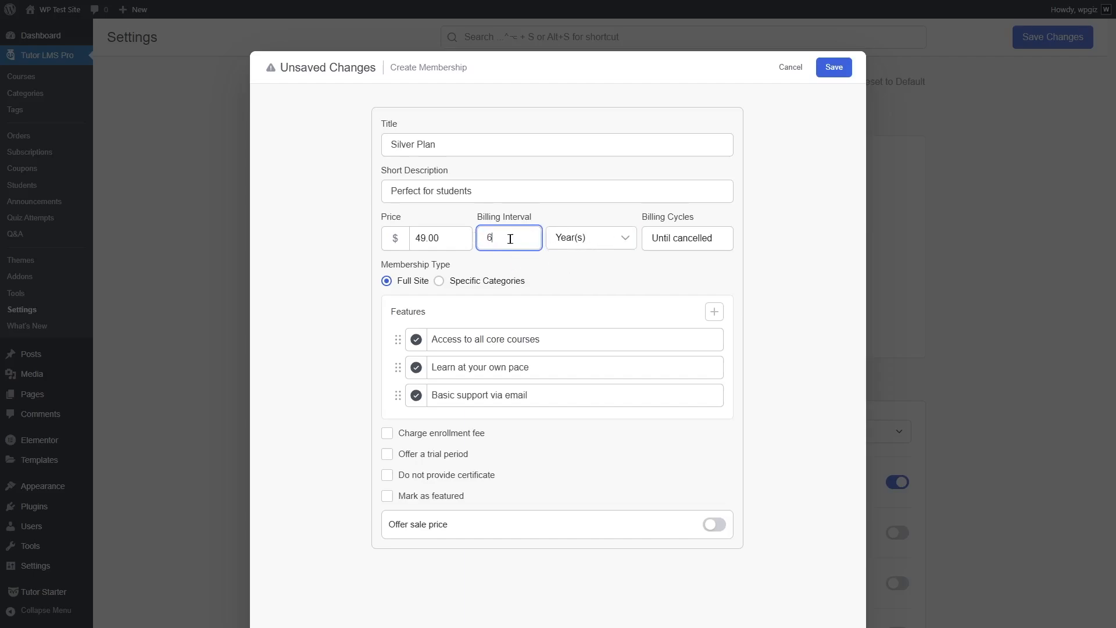
pyautogui.moveTo(509, 239); pyautogui.dragTo(478, 239)
pyautogui.write('1')
# Review the available billing cycles for the plan and keep Until cancelled
pyautogui.click(684, 238)
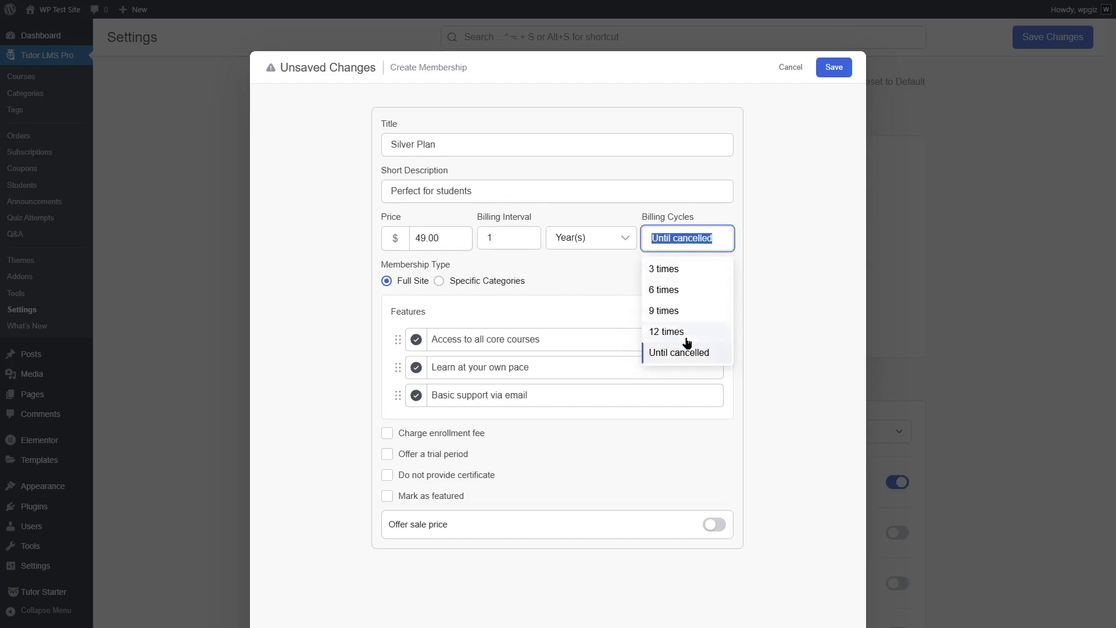
pyautogui.click(700, 363)
pyautogui.click(783, 259)
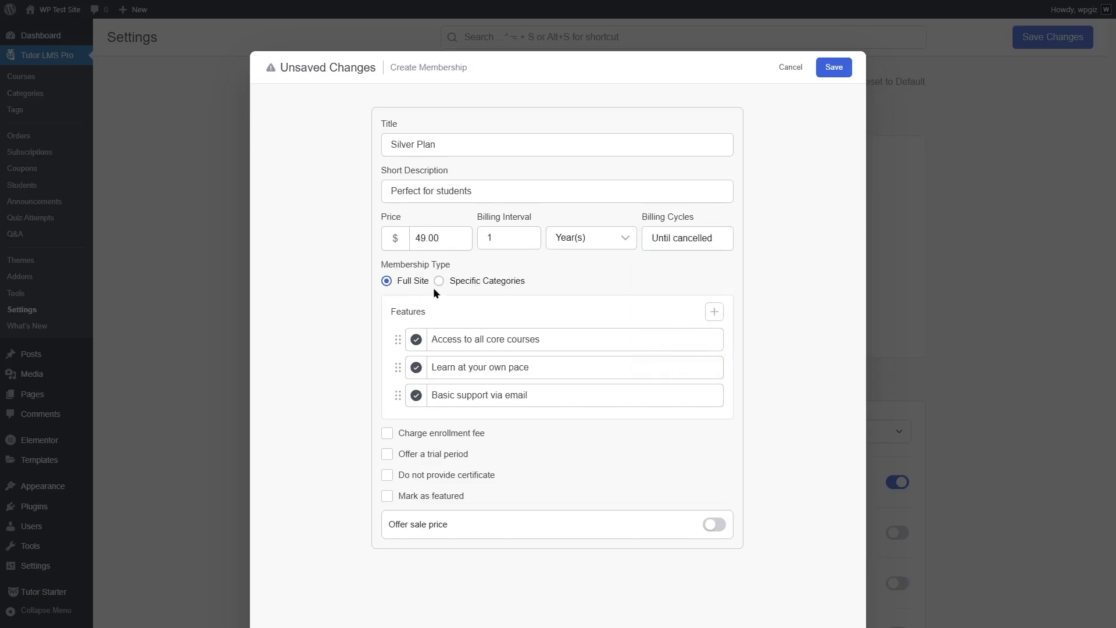
# Try the Specific Categories membership type, view the selectable course categories, and return to Full Site
pyautogui.click(467, 282)
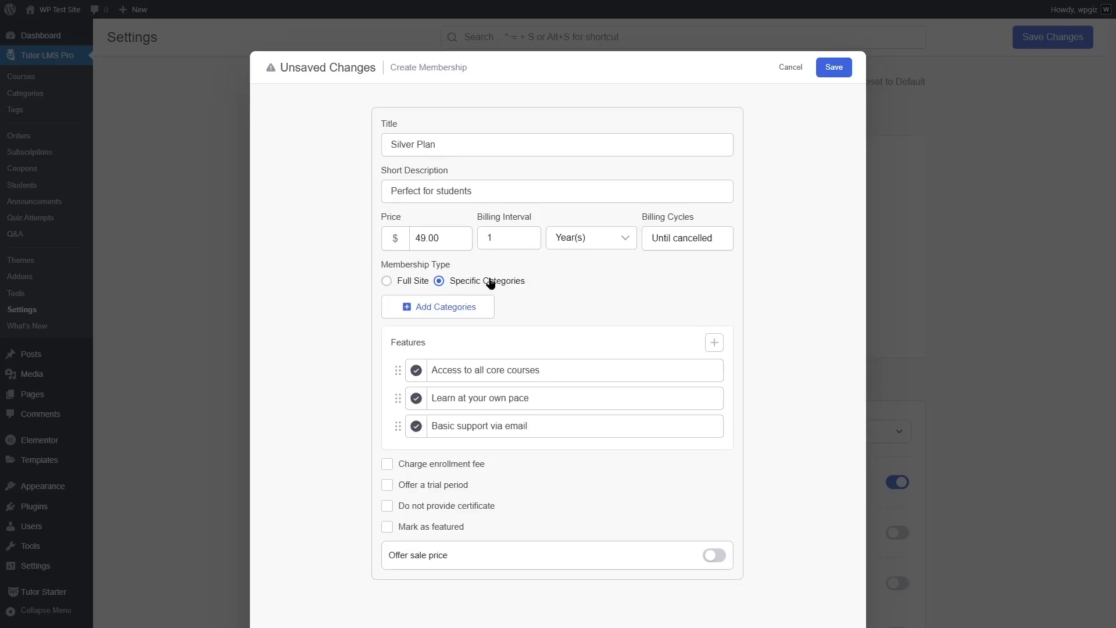
pyautogui.click(422, 310)
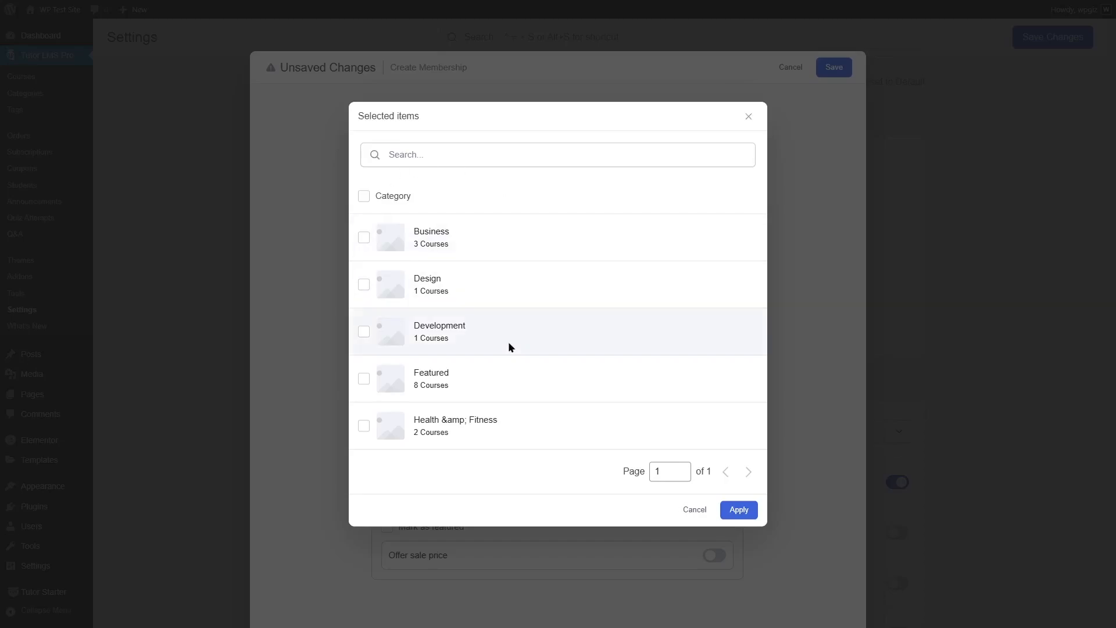
pyautogui.click(698, 510)
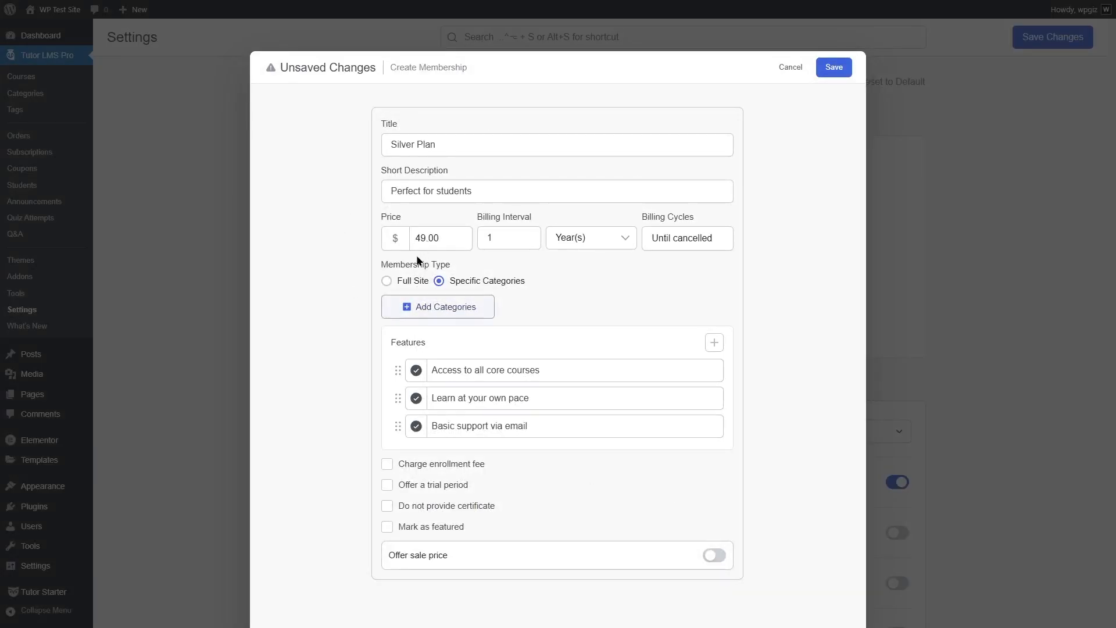
pyautogui.click(388, 283)
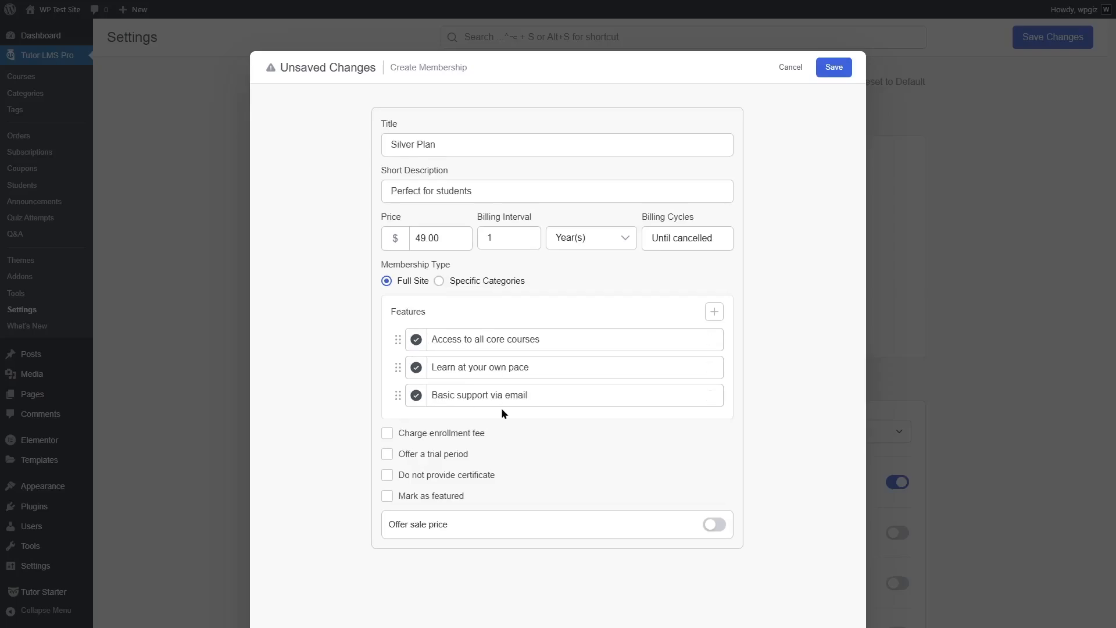
# Try reordering the plan's features, add an empty feature row, and delete that row
pyautogui.moveTo(397, 395); pyautogui.dragTo(396, 366)
pyautogui.click(714, 312)
pyautogui.click(511, 420)
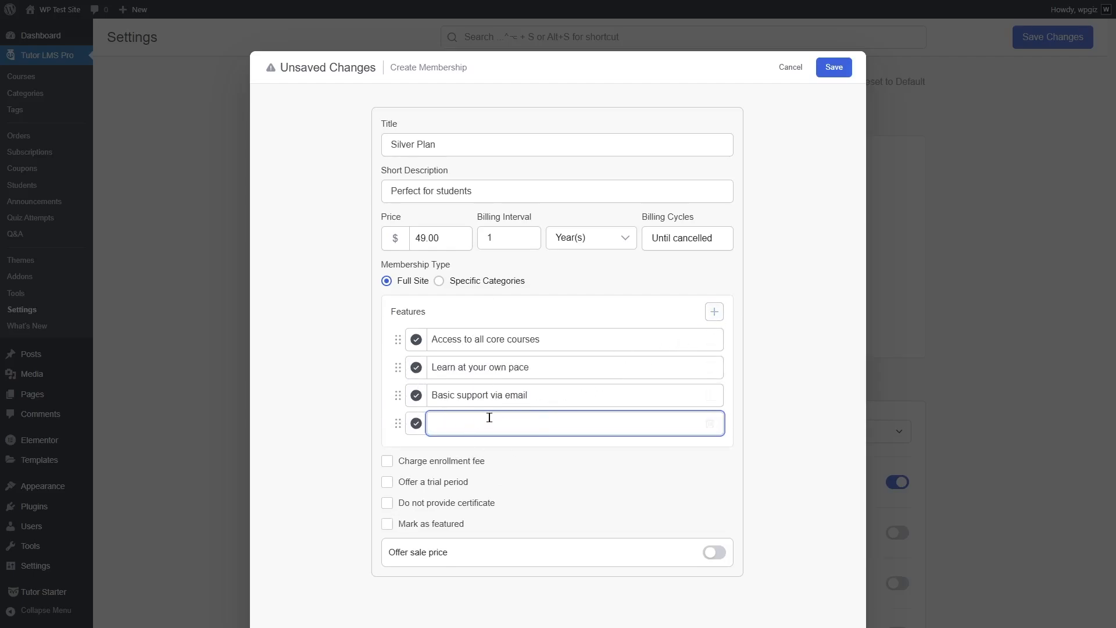
pyautogui.click(710, 423)
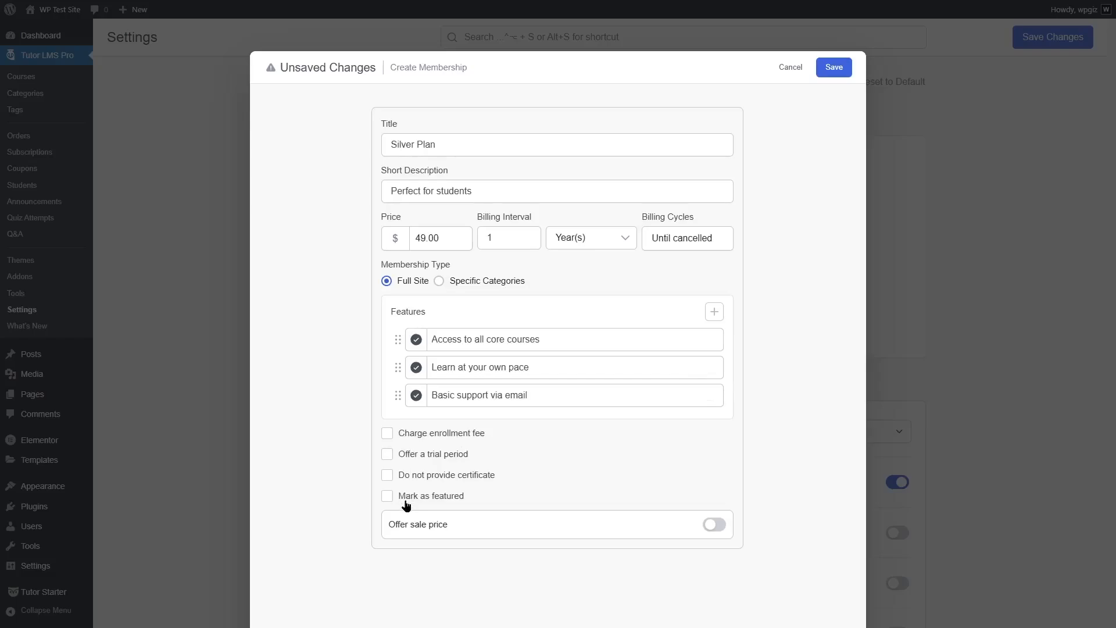
# Try charging an enrollment fee for the plan and turn the fee off again
pyautogui.click(472, 437)
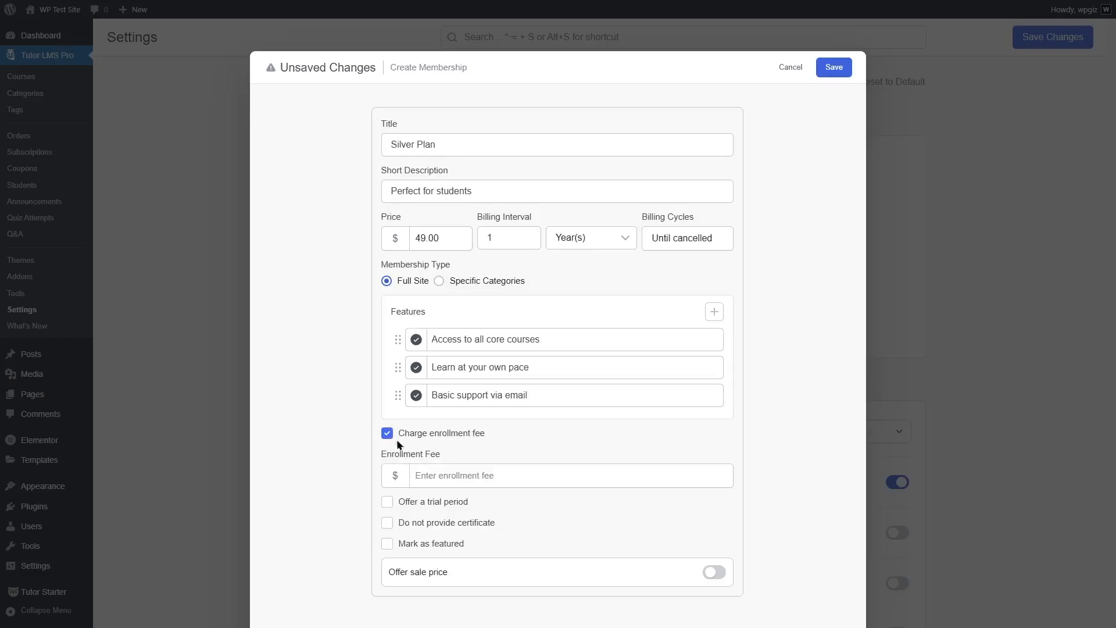
pyautogui.click(446, 478)
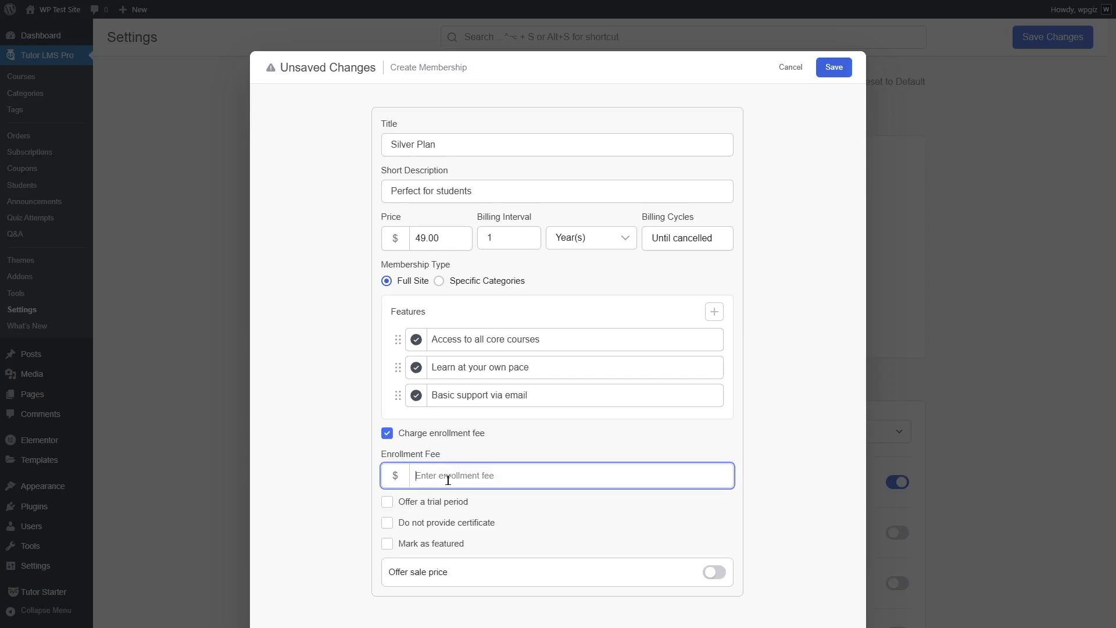
pyautogui.click(388, 434)
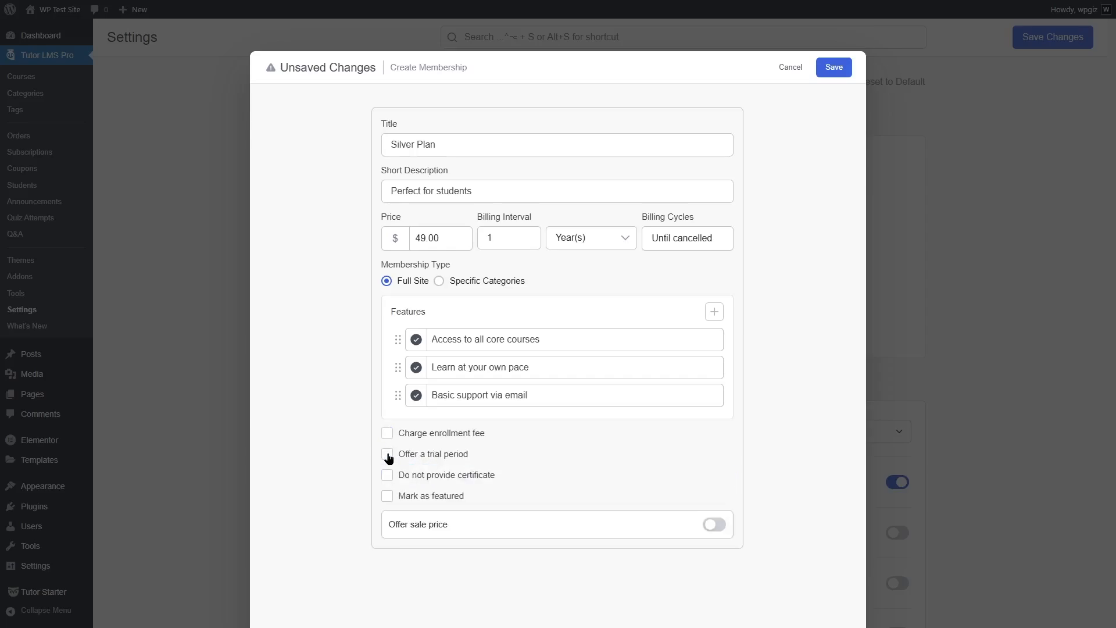
# Offer a 7-day trial period at price 0 and set the plan not to provide a certificate
pyautogui.click(388, 456)
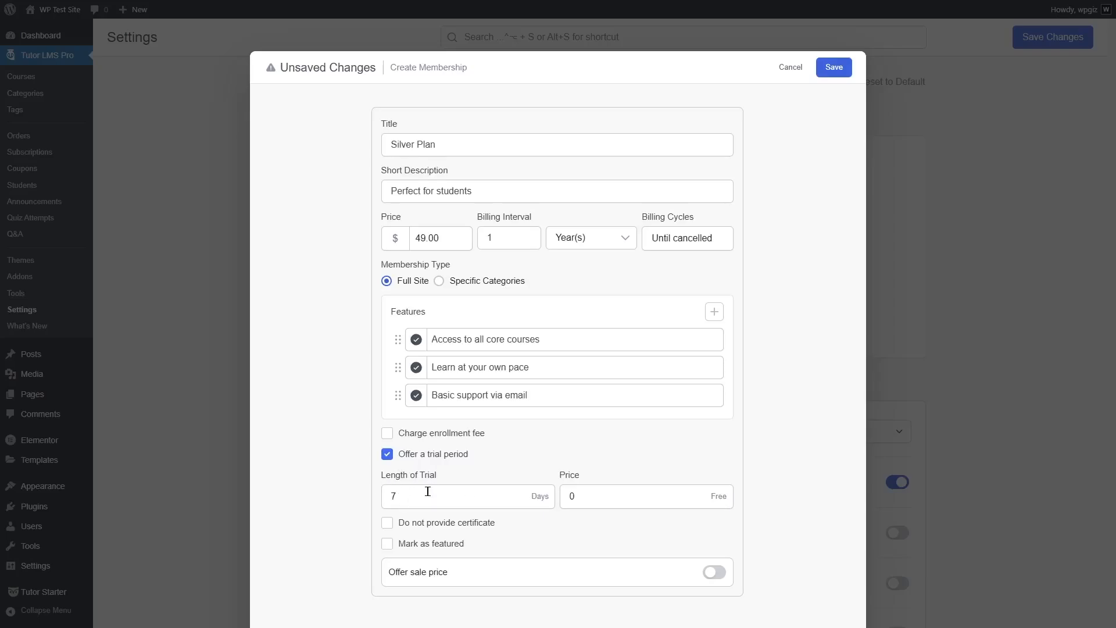
pyautogui.click(389, 529)
pyautogui.click(456, 548)
pyautogui.click(457, 549)
# Try the plan's sale price with a scheduled start and end, and turn both options off again
pyautogui.click(710, 573)
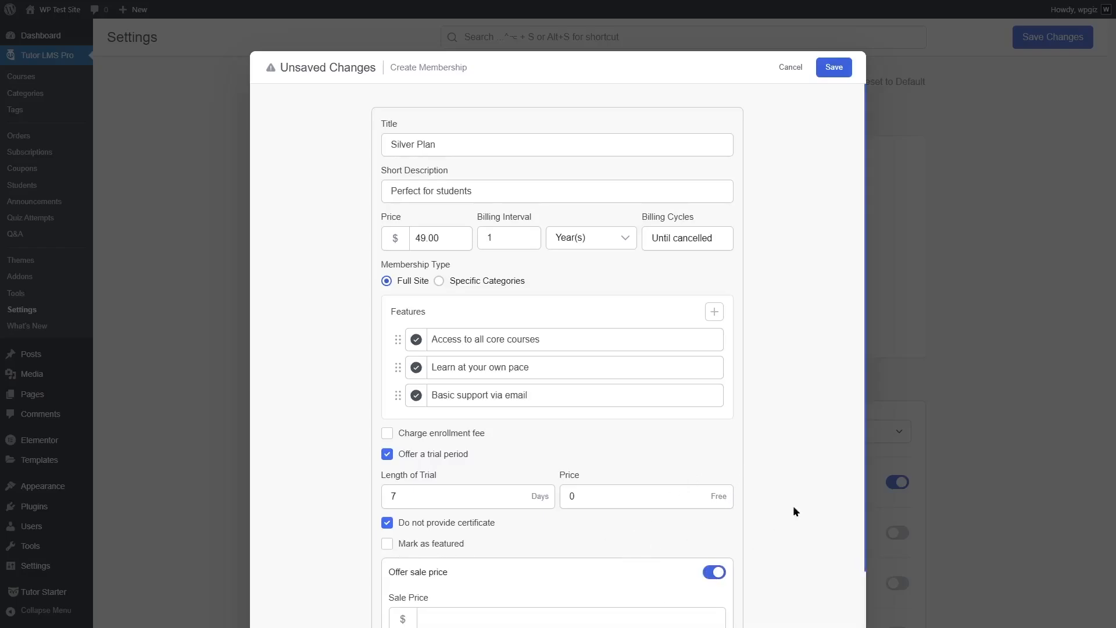
pyautogui.scroll(-2, 861, 491)
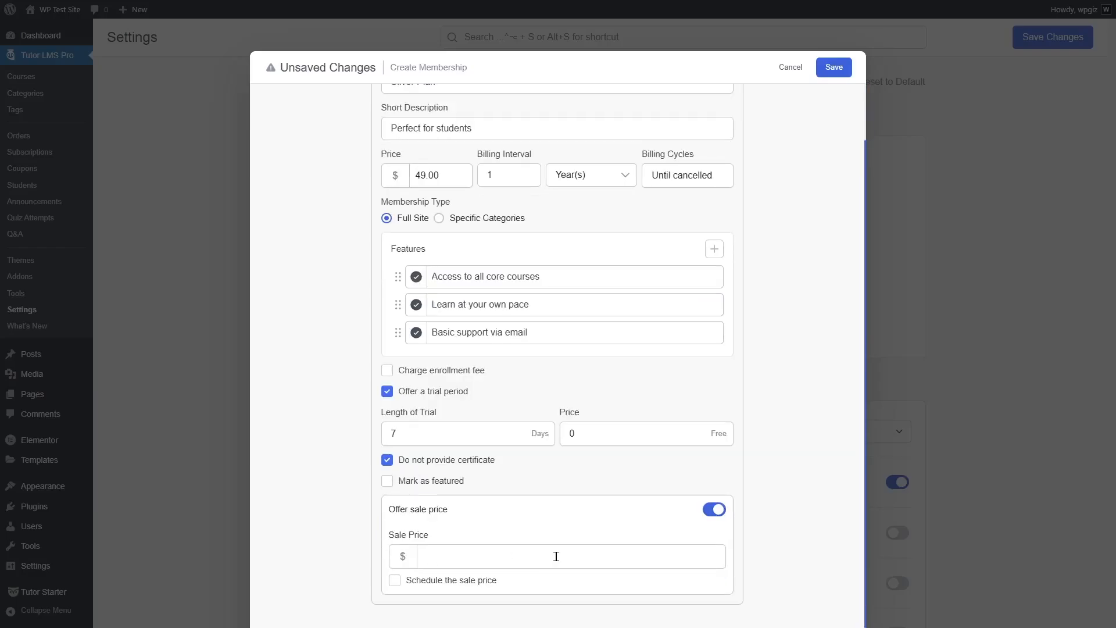
pyautogui.click(455, 580)
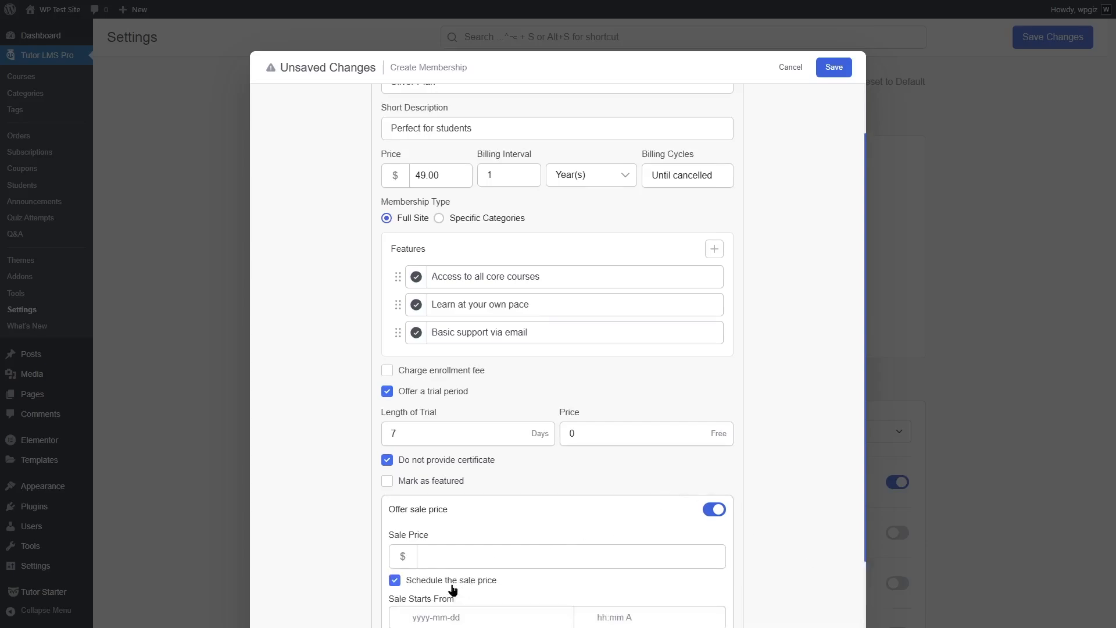
pyautogui.middleClick(841, 508)
pyautogui.scroll(-3, 841, 508)
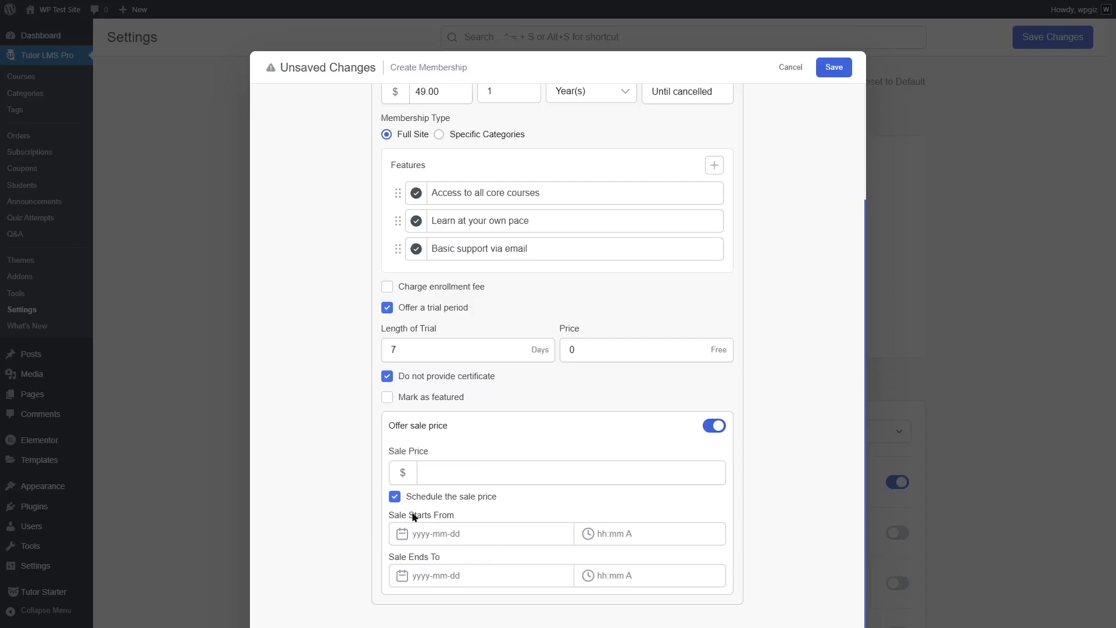
pyautogui.click(395, 496)
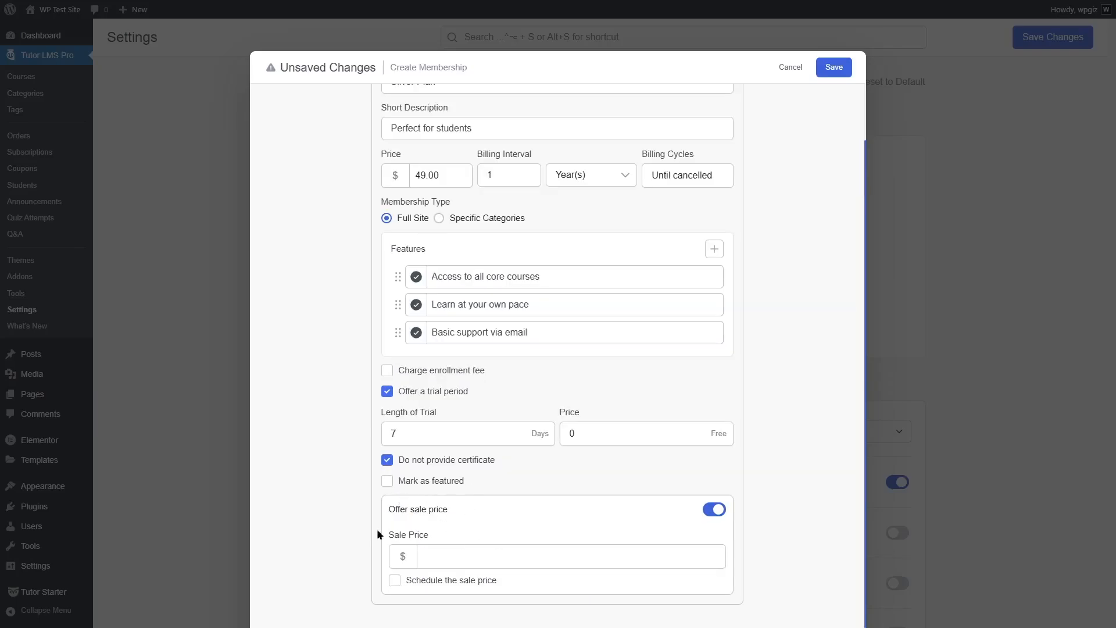
pyautogui.click(711, 510)
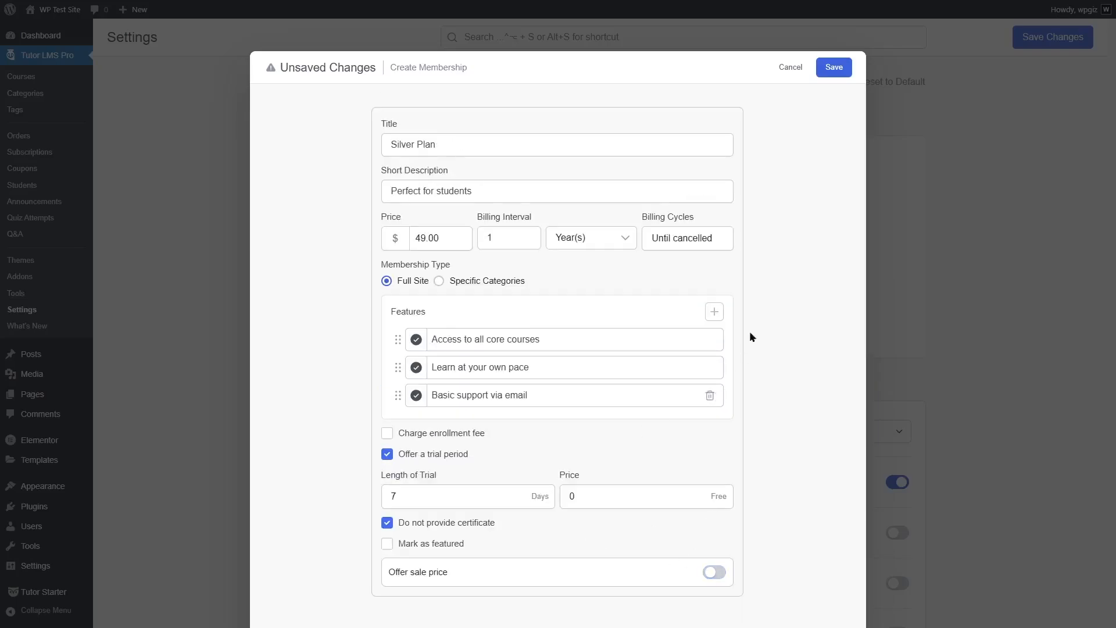
# Save the Silver Plan membership
pyautogui.click(831, 71)
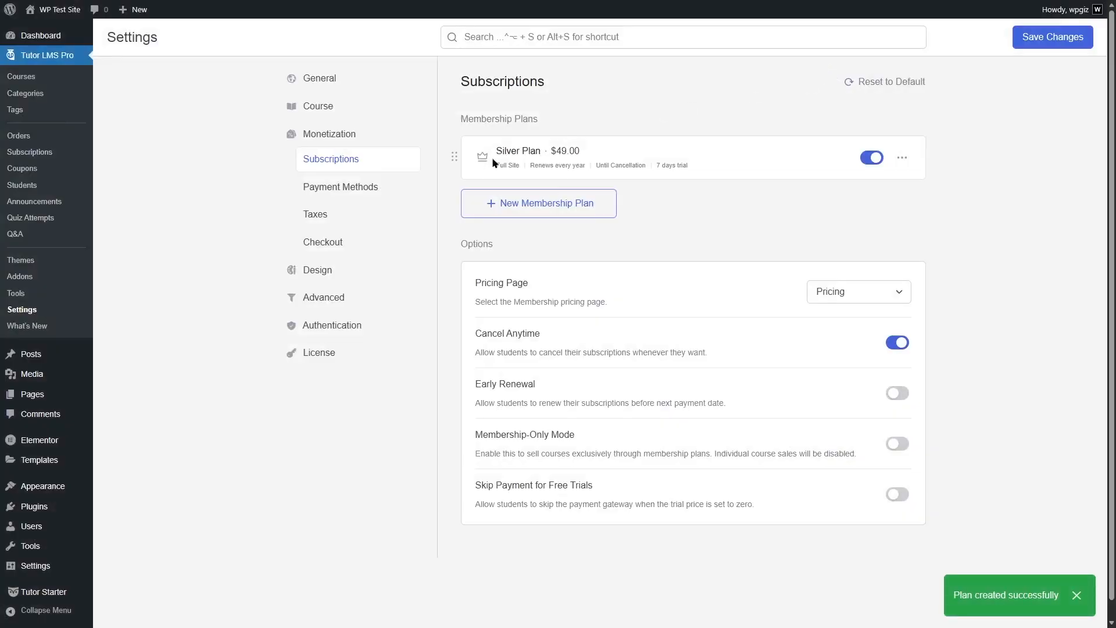
# Create and save a full-site Gold Plan membership at $299 per year, with three features, marked as featured with the text "Most Popular"
pyautogui.click(489, 202)
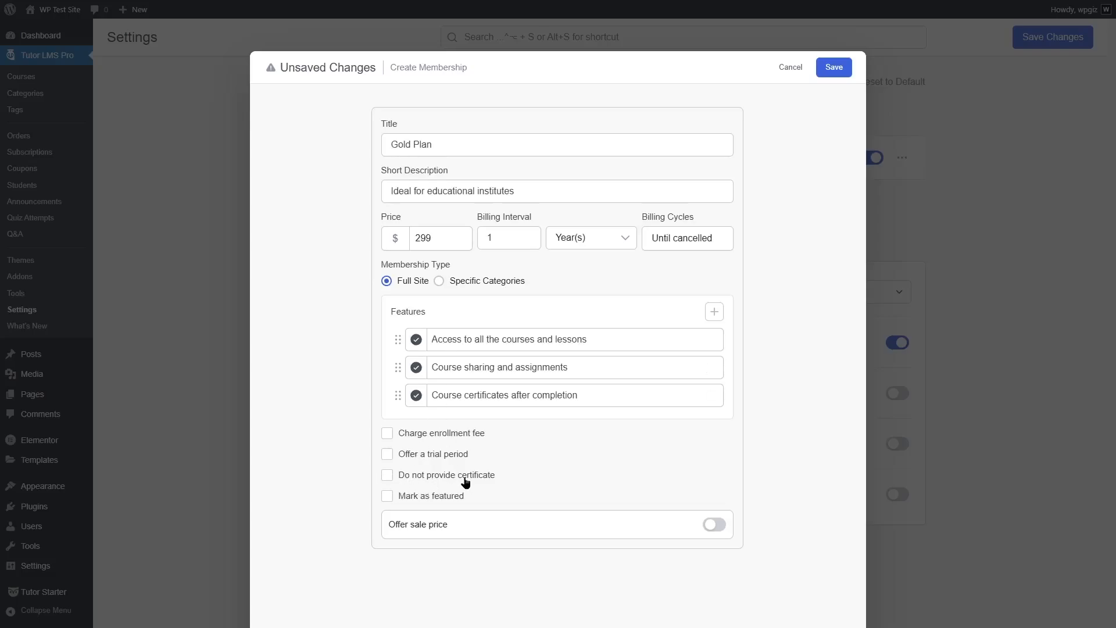
pyautogui.click(387, 497)
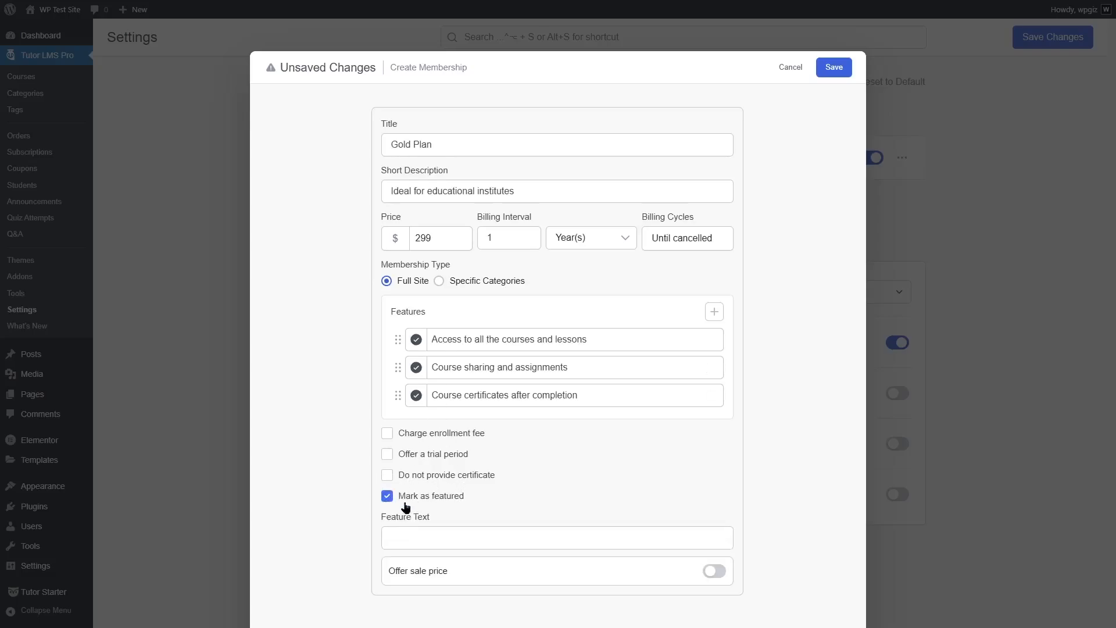
pyautogui.click(443, 537)
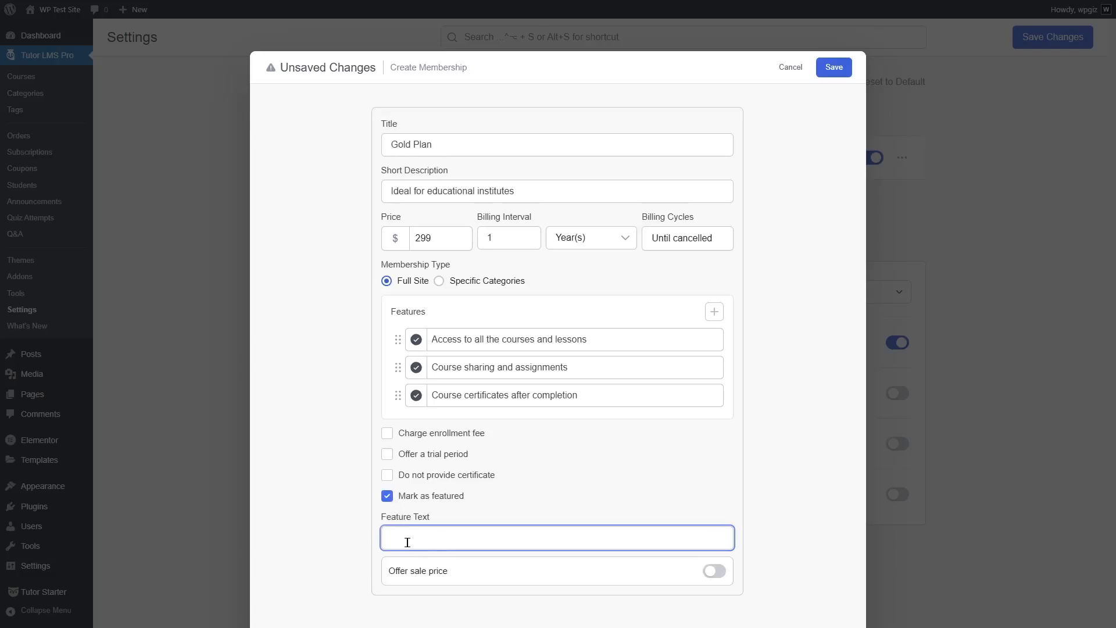
pyautogui.write('Most Popular')
pyautogui.click(821, 69)
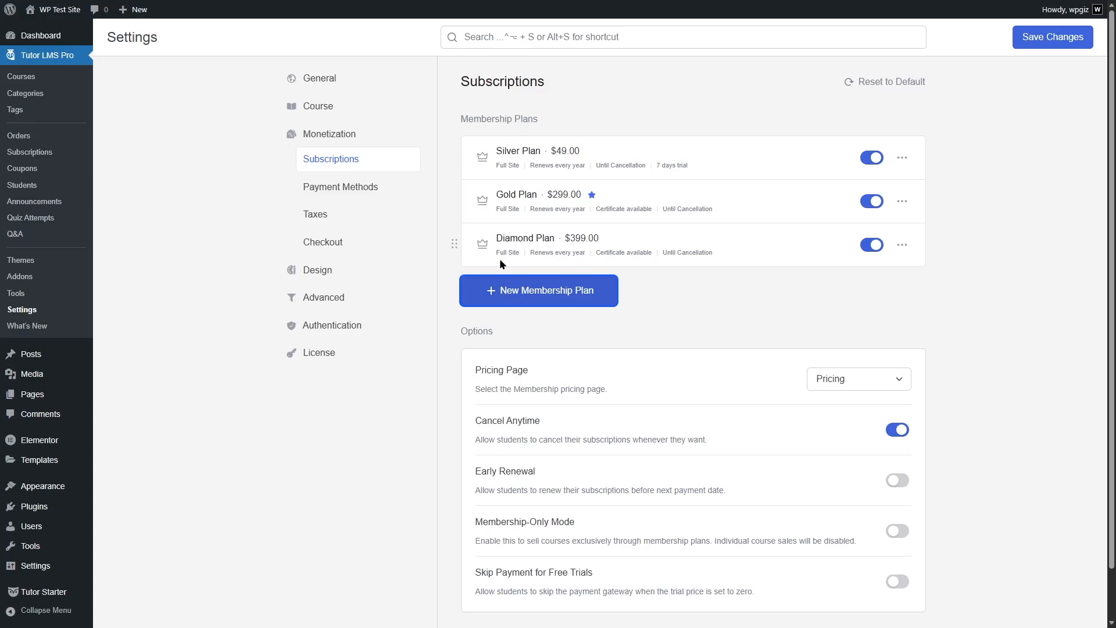
# Review the plan order and pricing page choices, keep Pricing as the membership pricing page, and save the subscription settings
pyautogui.moveTo(453, 244)
pyautogui.mouseDown()
pyautogui.moveTo(451, 167)
pyautogui.moveTo(451, 231)
pyautogui.mouseUp()
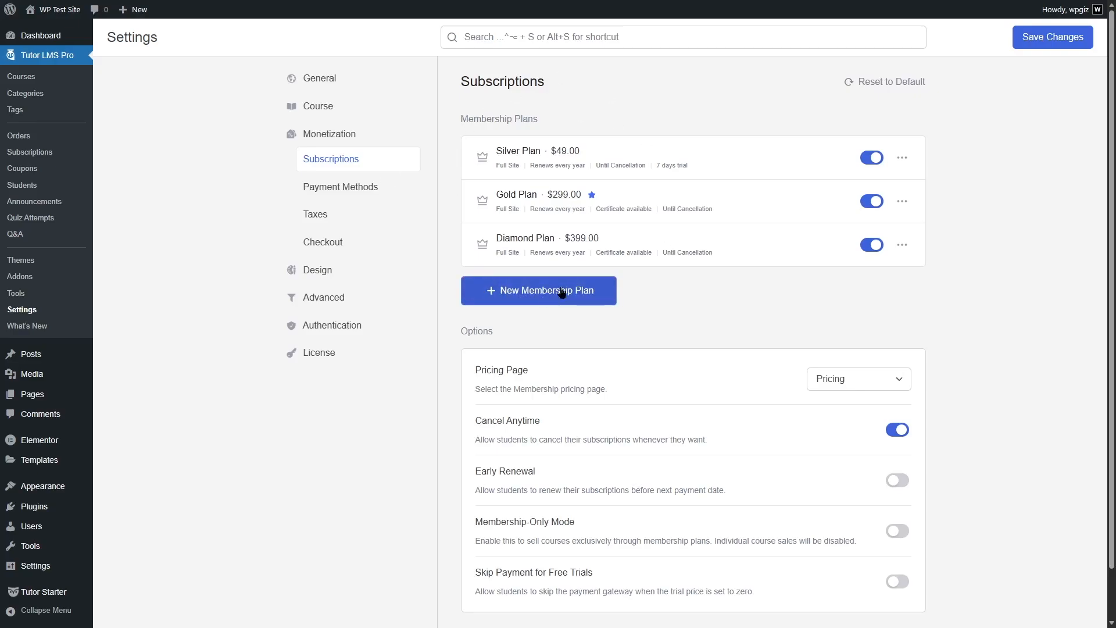
pyautogui.scroll(-1, 979, 229)
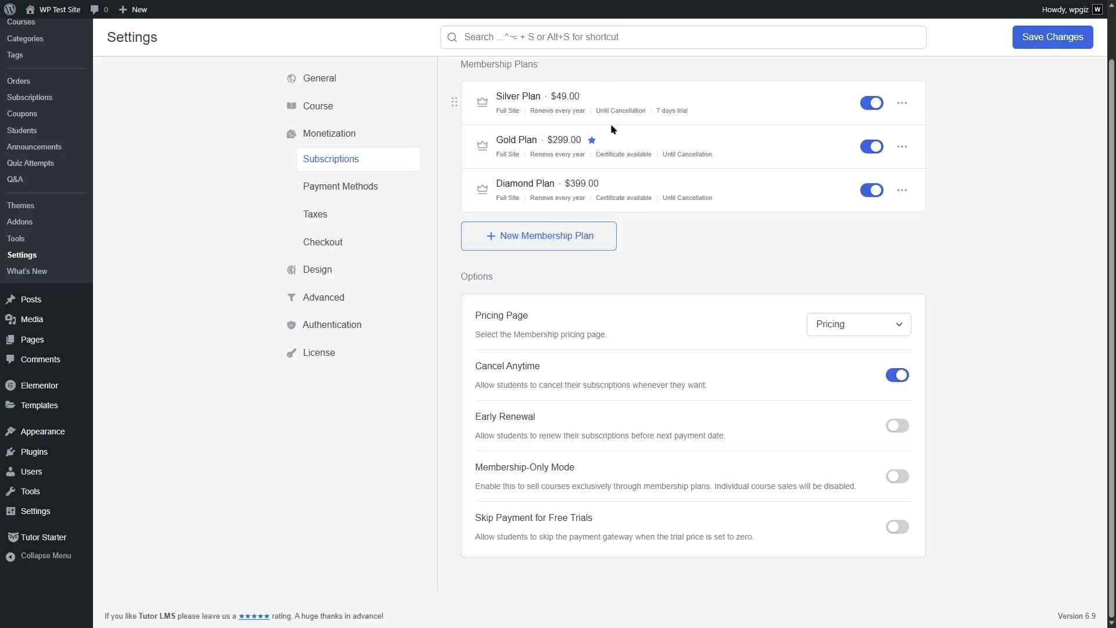
pyautogui.click(854, 323)
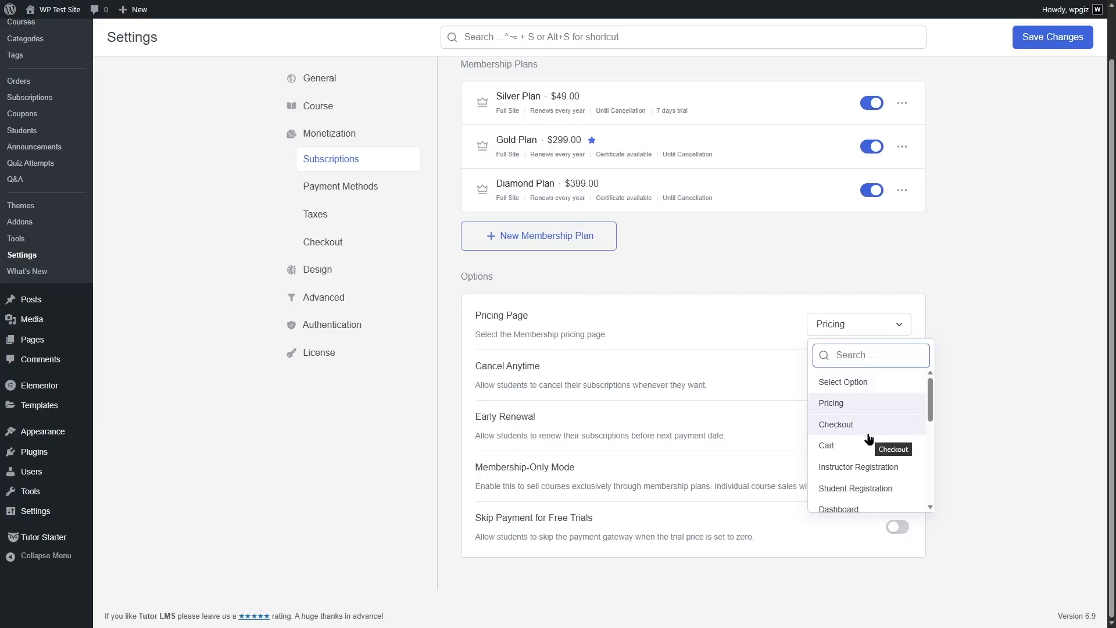
pyautogui.click(999, 375)
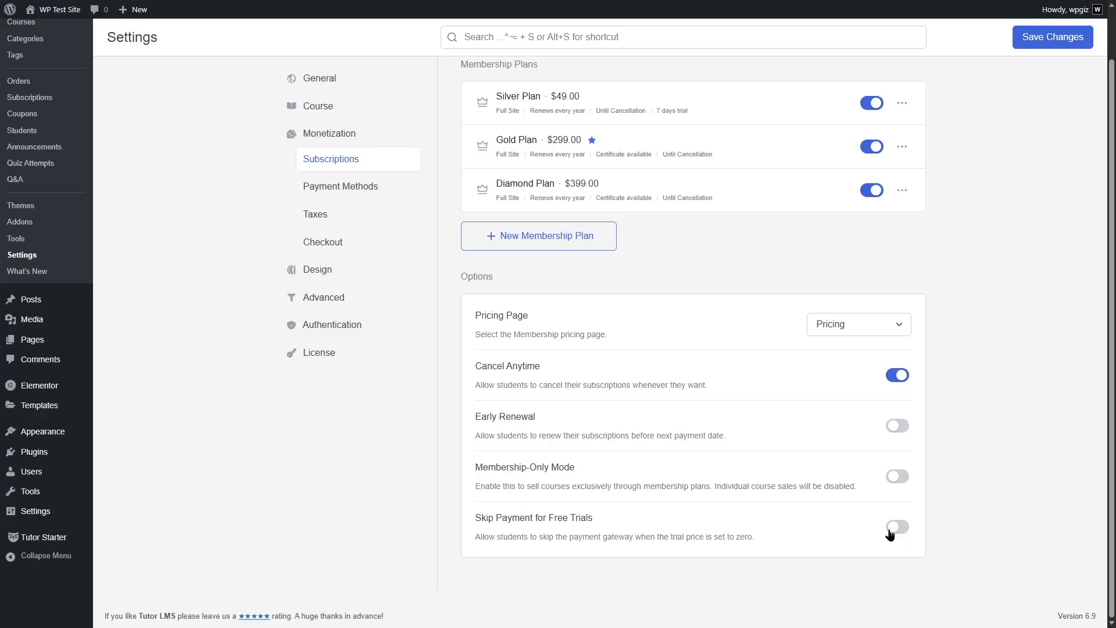
pyautogui.scroll(1, 889, 533)
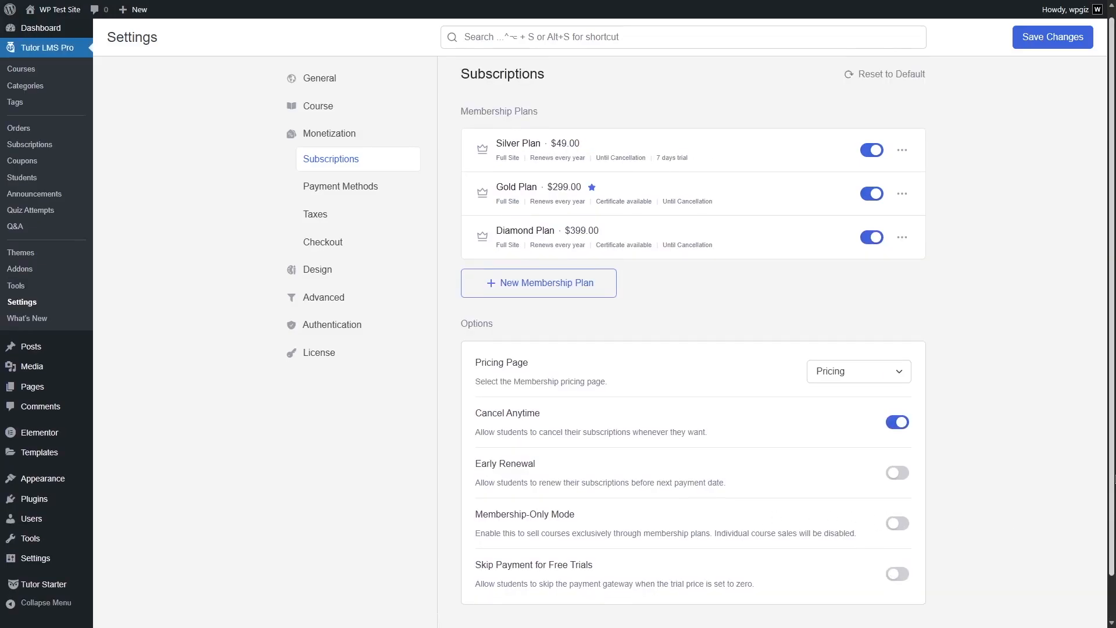
pyautogui.click(1058, 39)
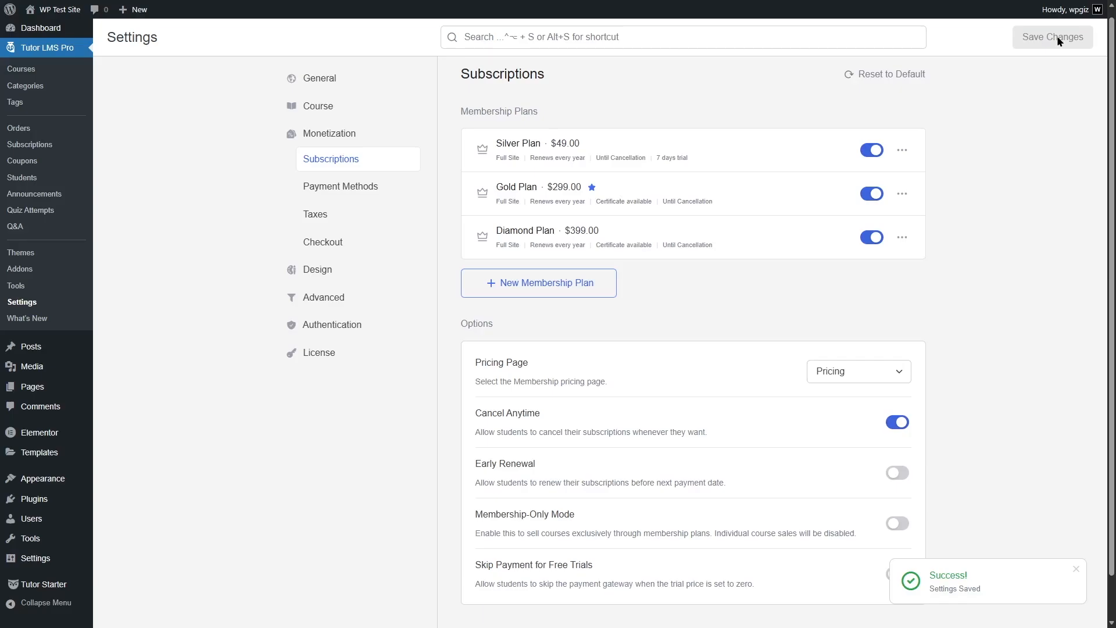
# Set the purchase options of the PHP Beginners - Become a PHP Master course to All and update the course
pyautogui.click(72, 76)
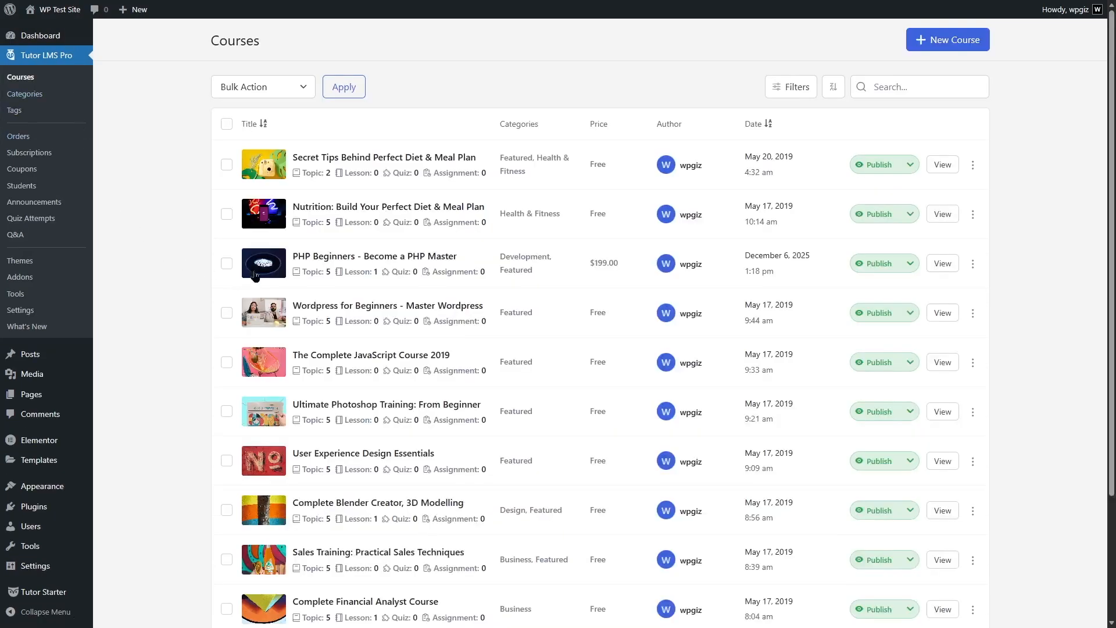
pyautogui.click(971, 263)
pyautogui.click(954, 289)
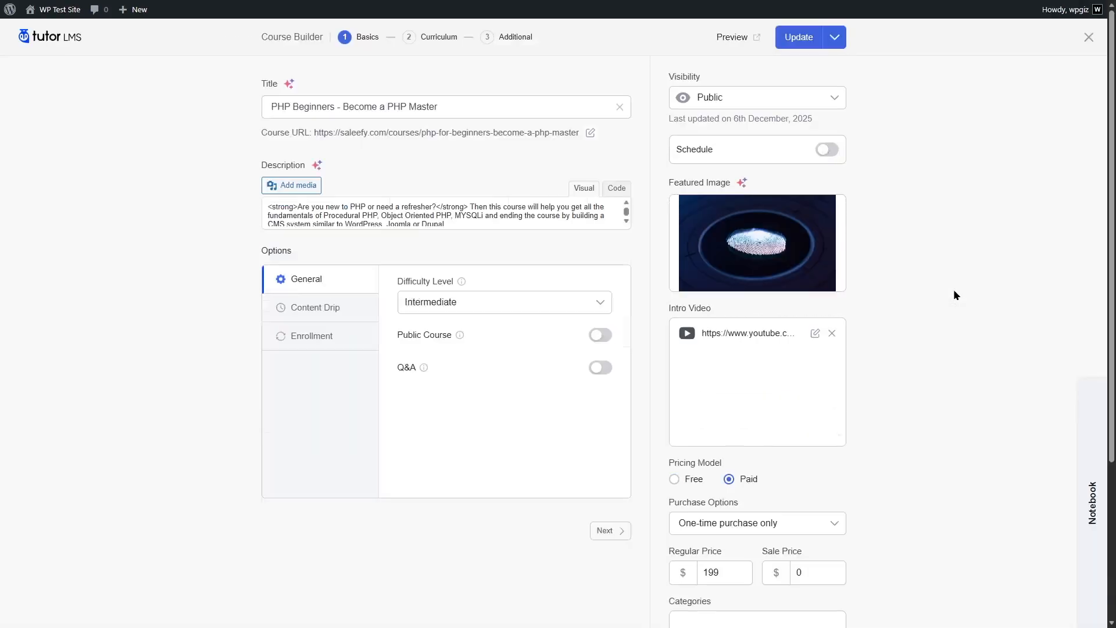
pyautogui.scroll(-2, 953, 288)
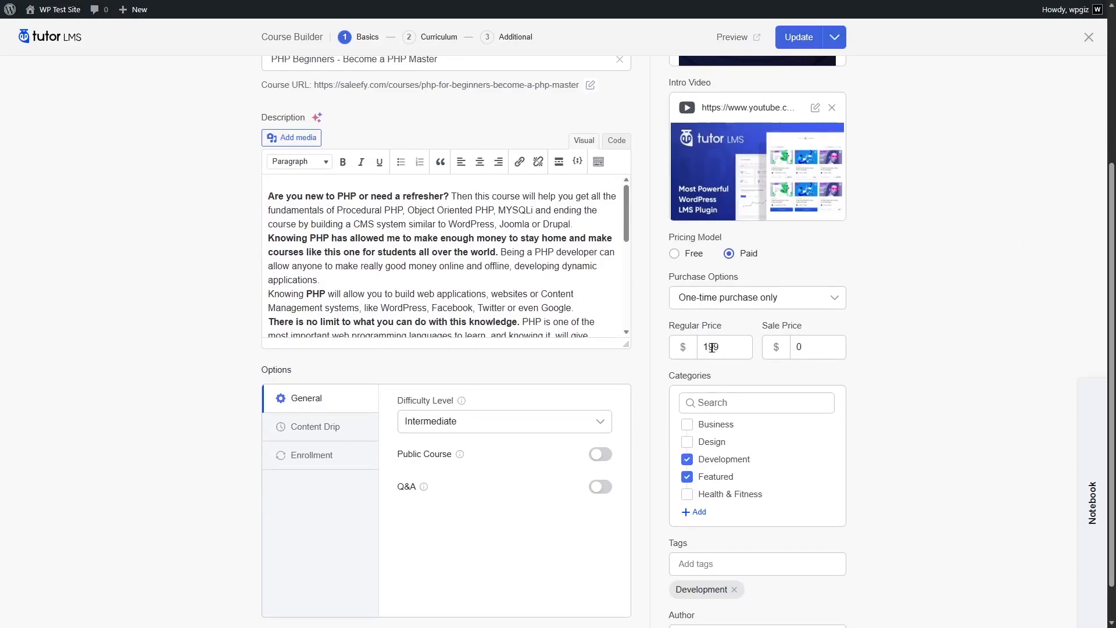
pyautogui.click(838, 298)
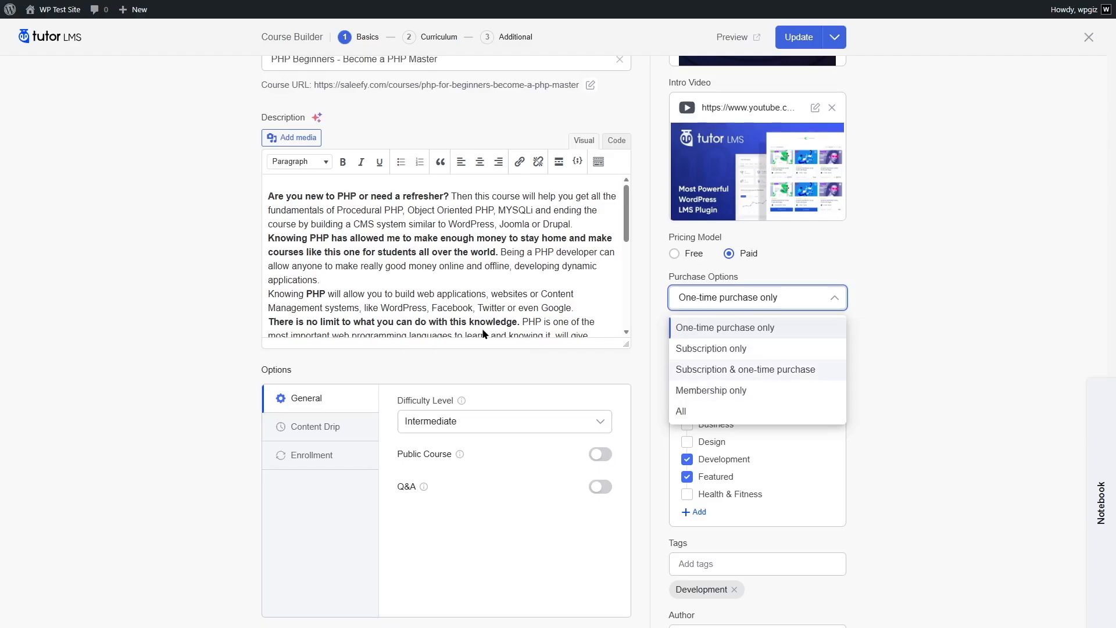
pyautogui.click(681, 411)
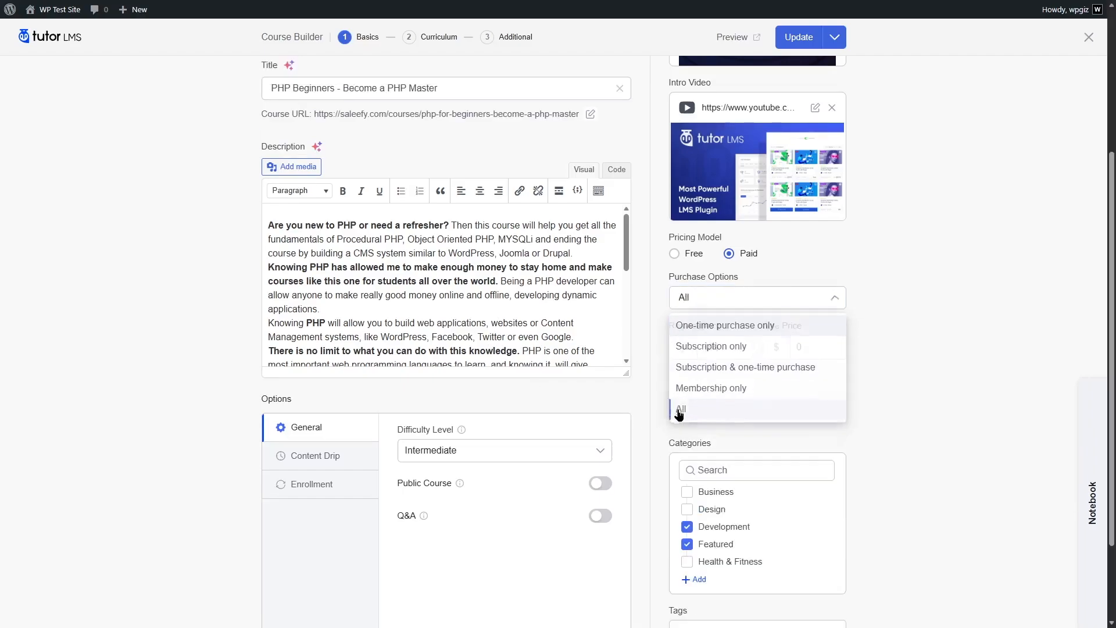
pyautogui.scroll(3, 784, 386)
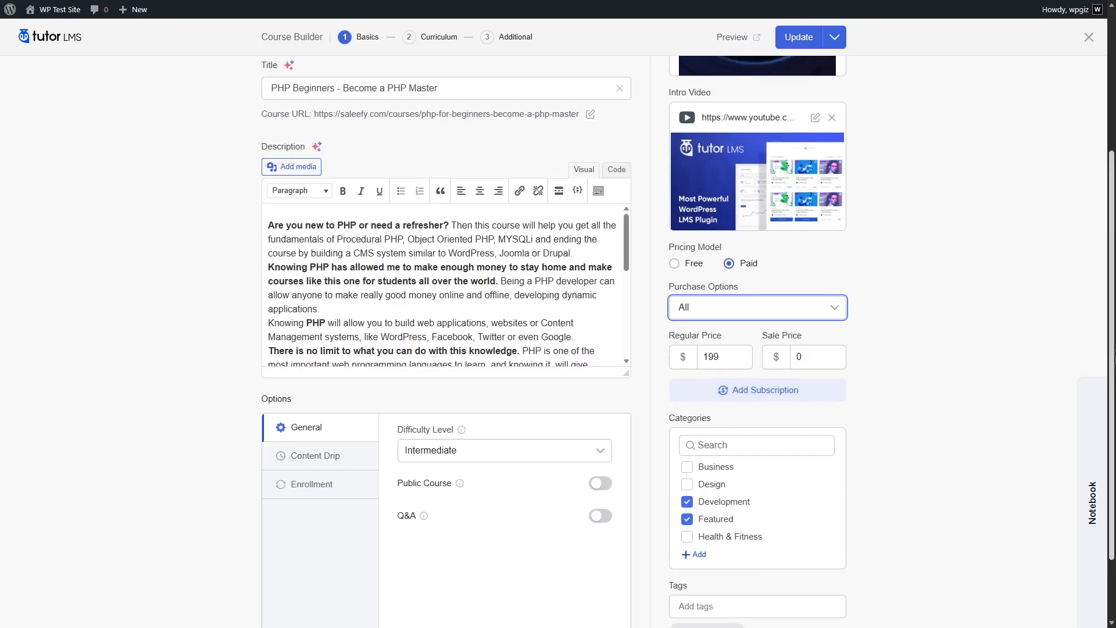
pyautogui.scroll(3, 755, 291)
pyautogui.click(798, 36)
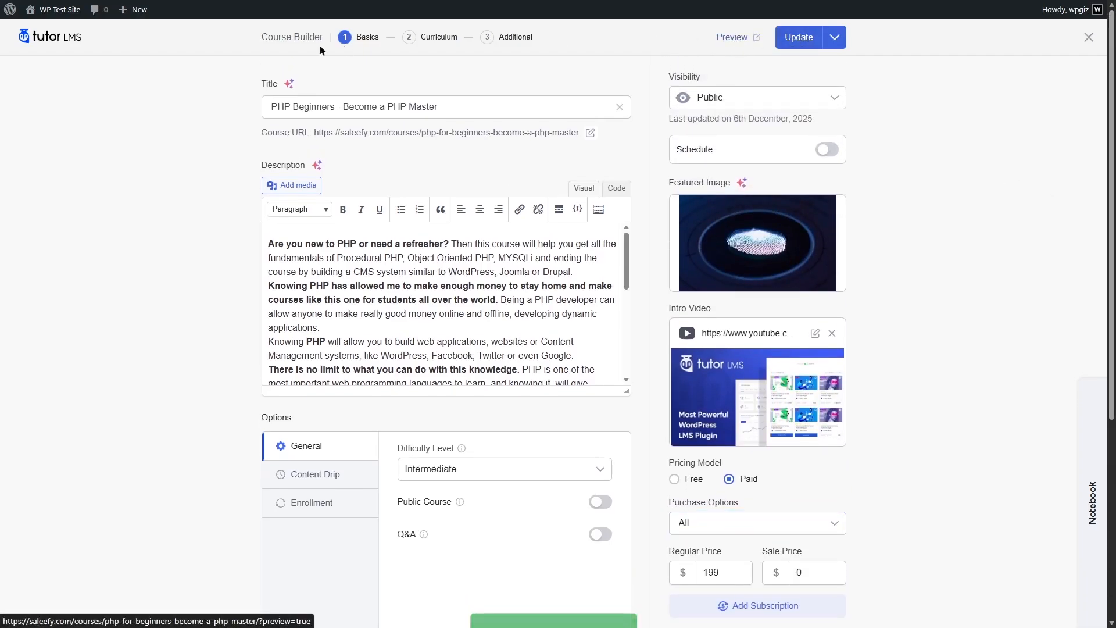
# View the PHP Beginners course on the live site and show the plans offered under its Memberships purchase option
pyautogui.click(65, 26)
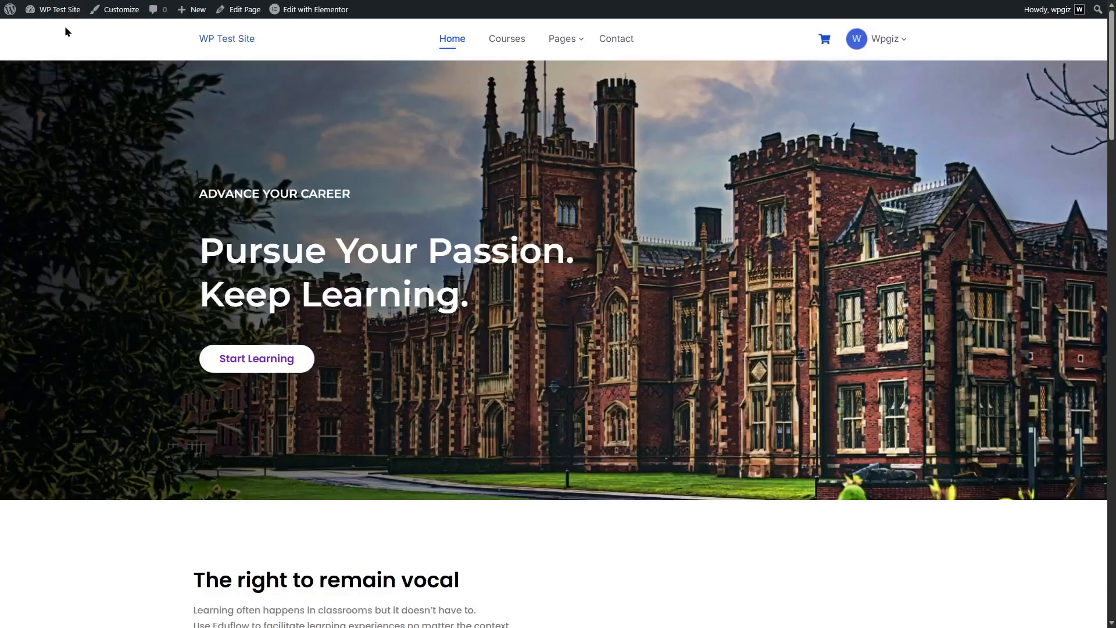
pyautogui.click(515, 39)
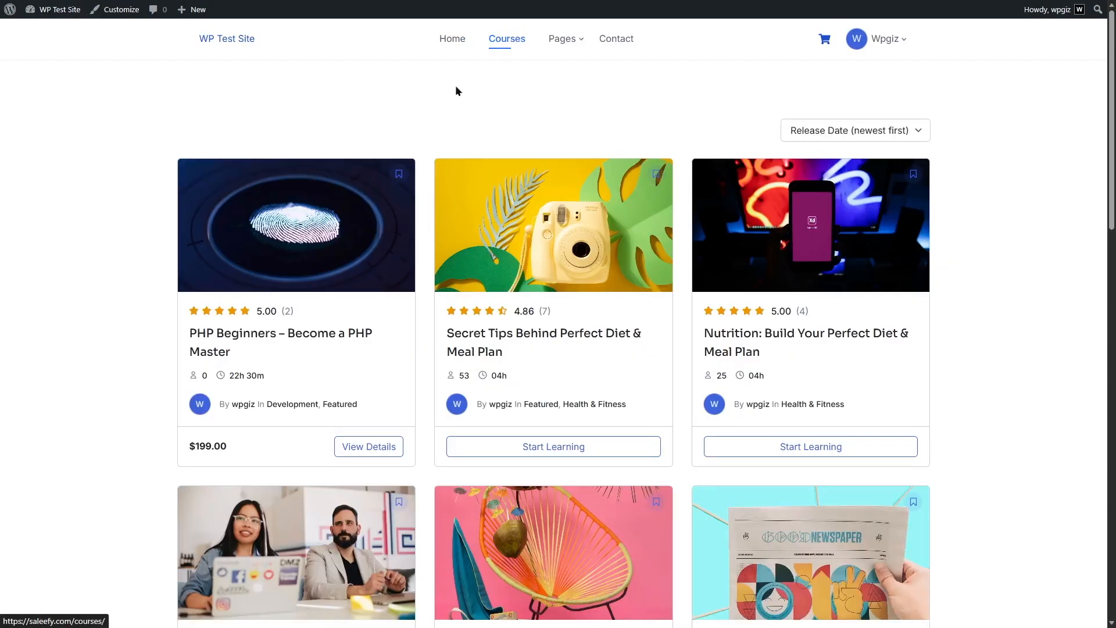
pyautogui.click(361, 448)
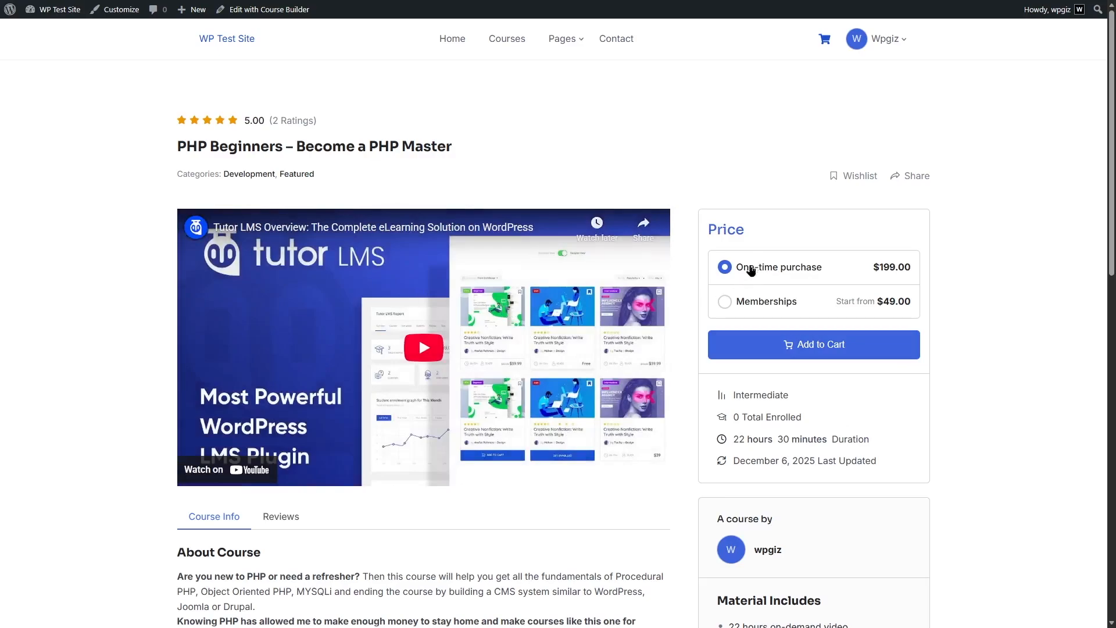
pyautogui.click(725, 301)
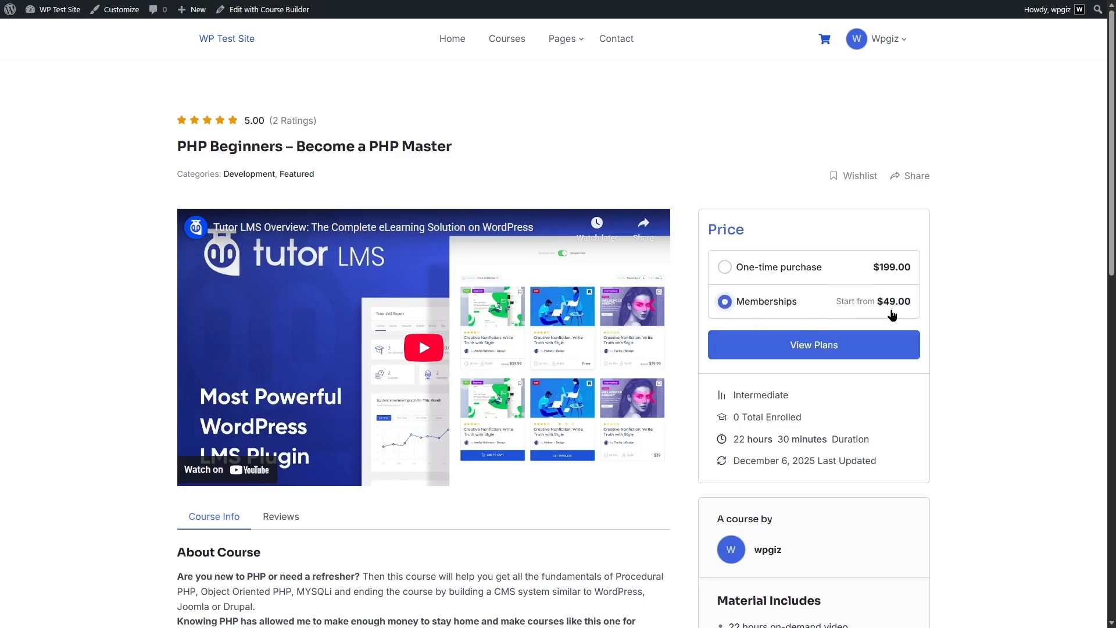
pyautogui.click(808, 346)
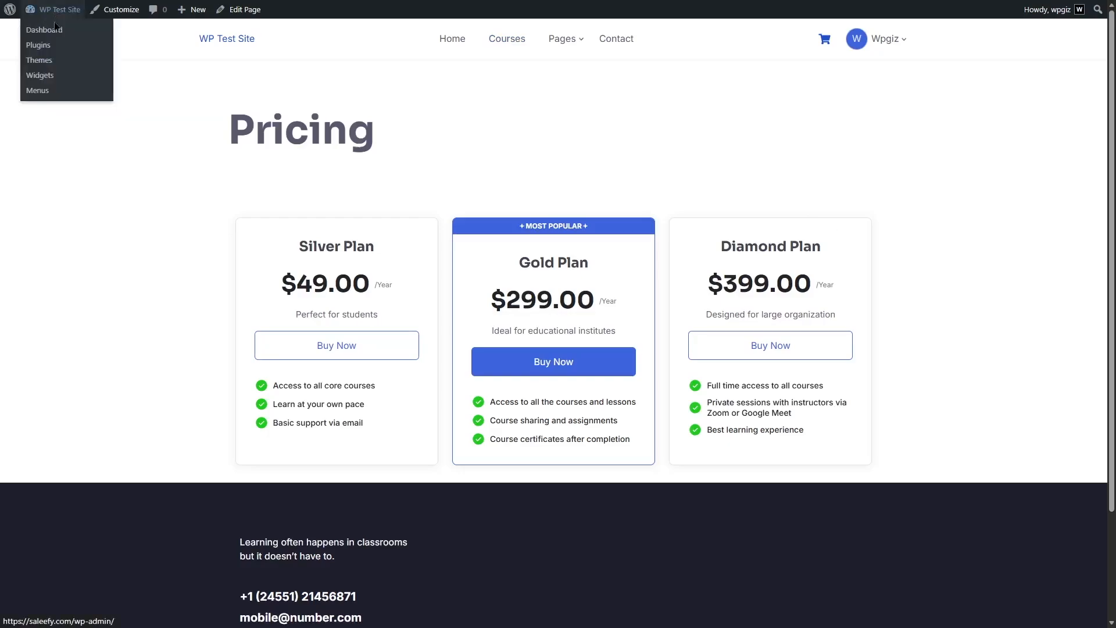
# Enable Membership-Only Mode in the Tutor LMS subscription settings and save the changes
pyautogui.click(55, 30)
pyautogui.moveTo(46, 96)
pyautogui.click(140, 329)
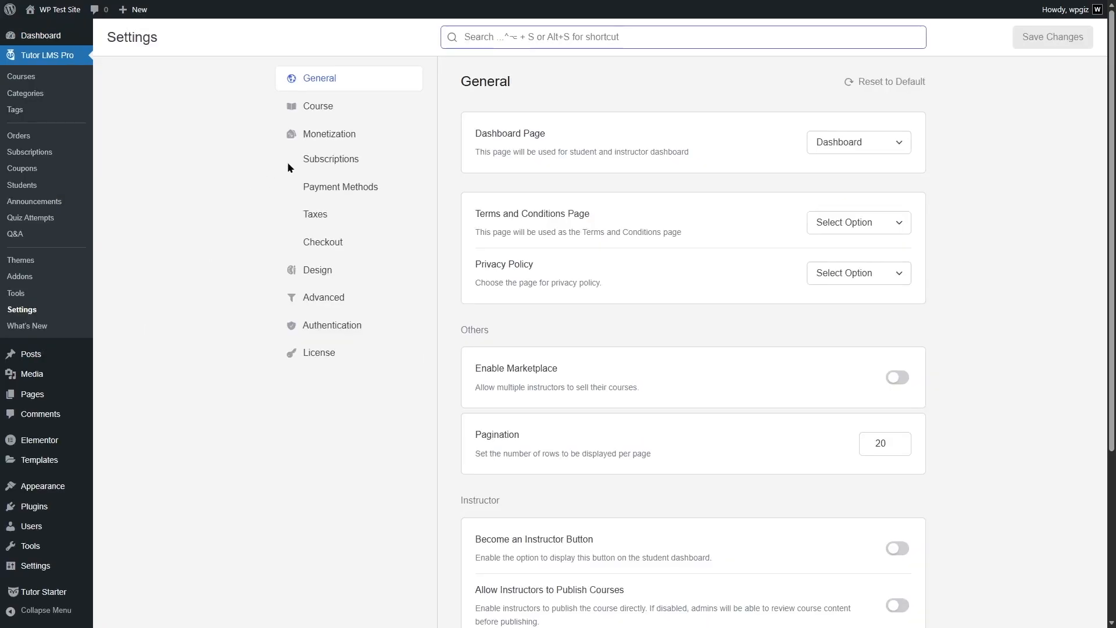
pyautogui.click(322, 158)
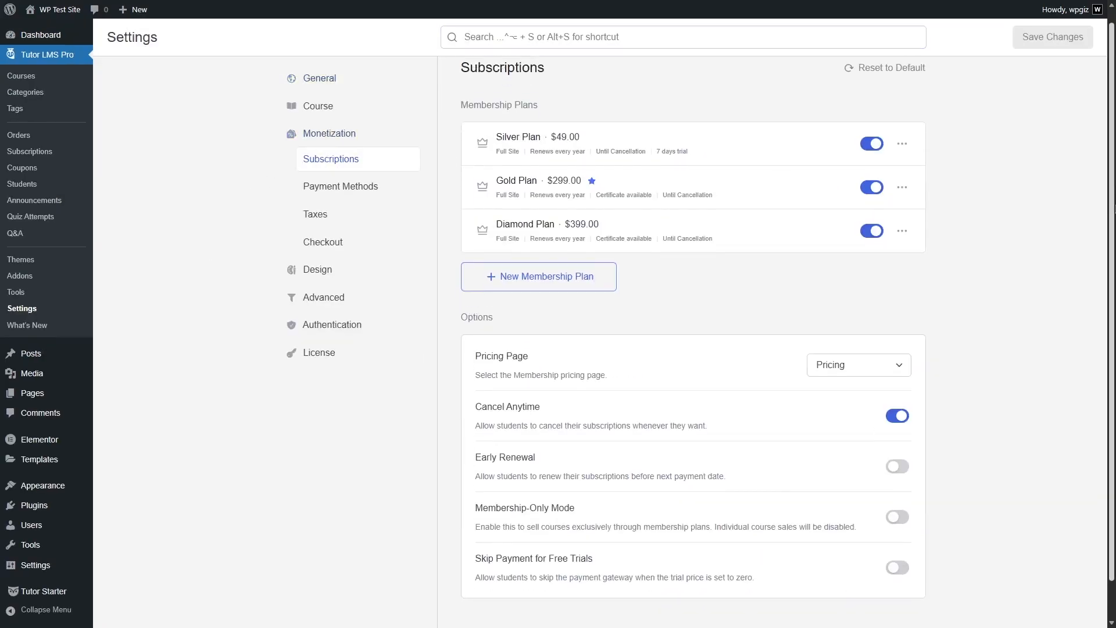
pyautogui.scroll(-2, 430, 283)
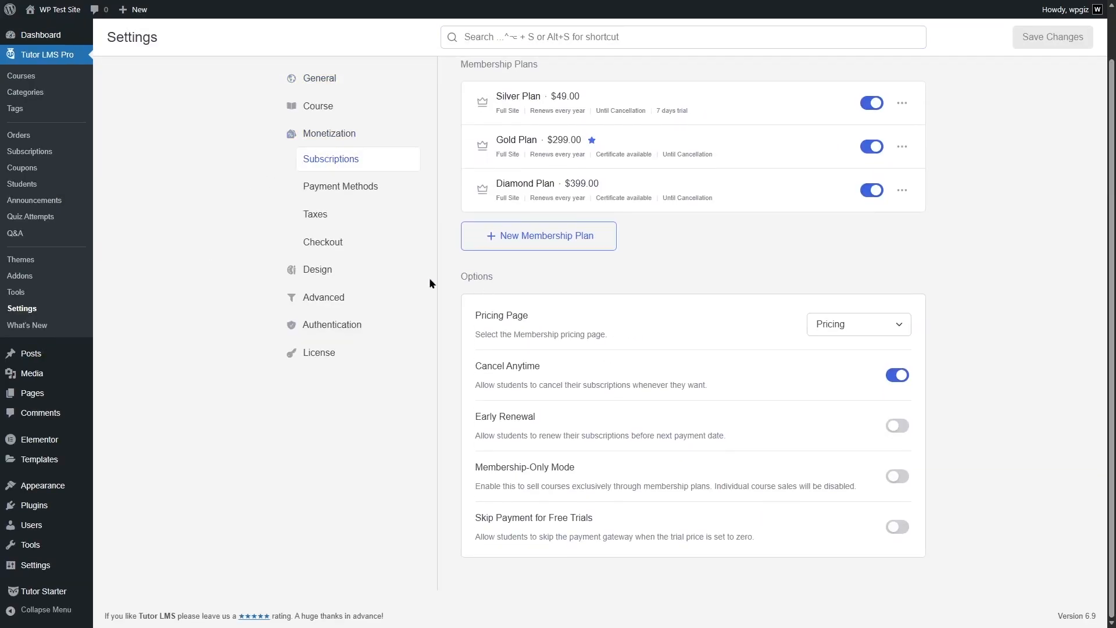
pyautogui.click(908, 476)
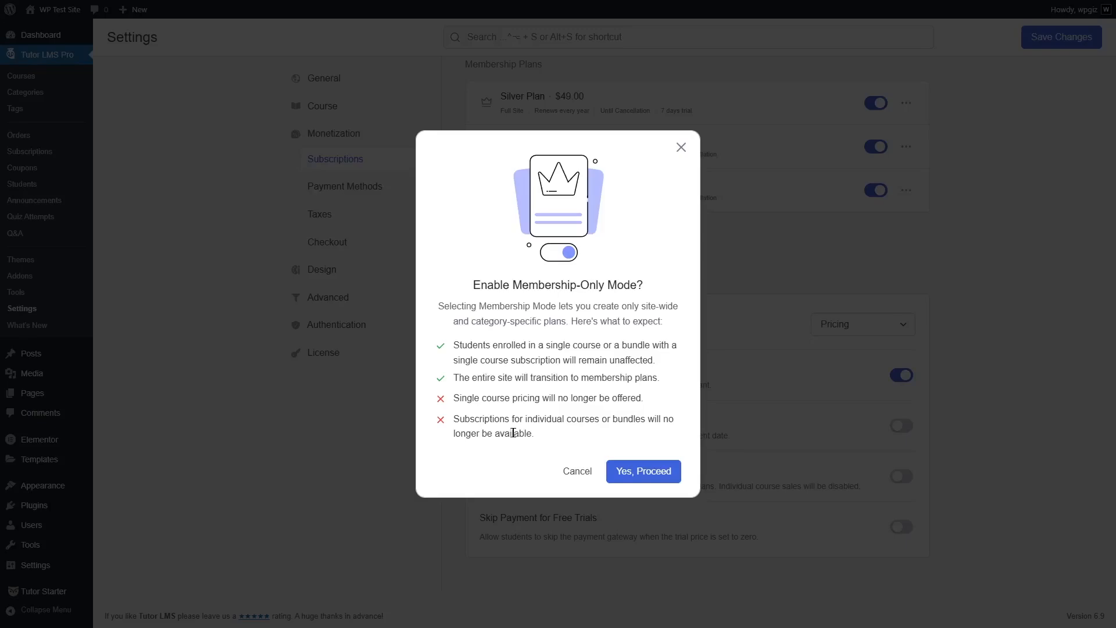
pyautogui.click(627, 473)
pyautogui.click(1045, 39)
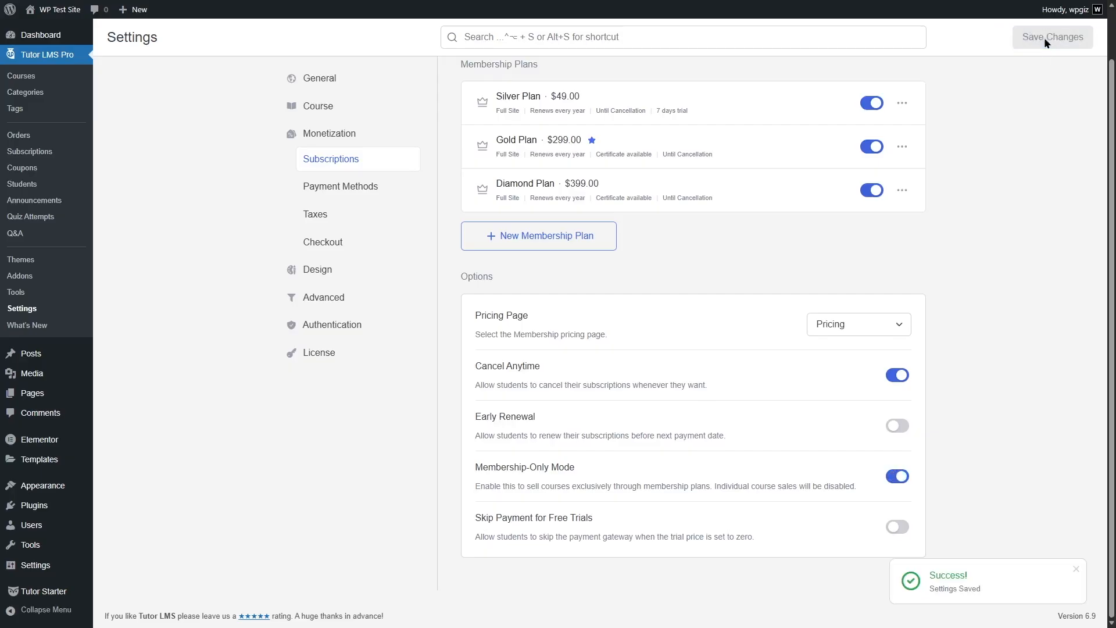
# Check the PHP Beginners course in the course builder, preview its public page, and view its membership pricing
pyautogui.click(53, 80)
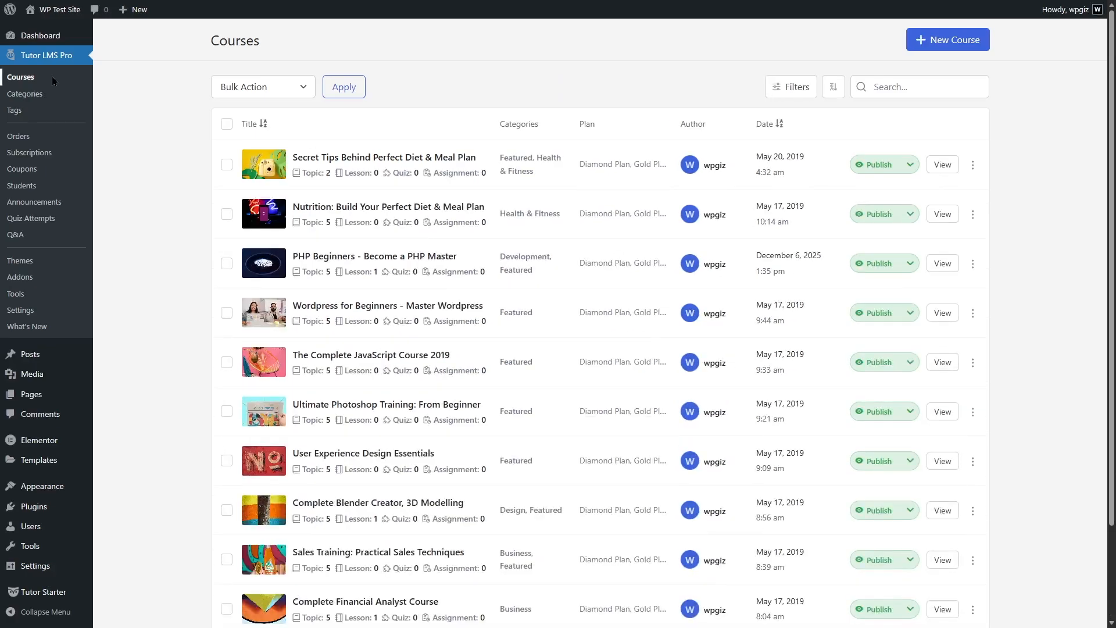
pyautogui.click(320, 257)
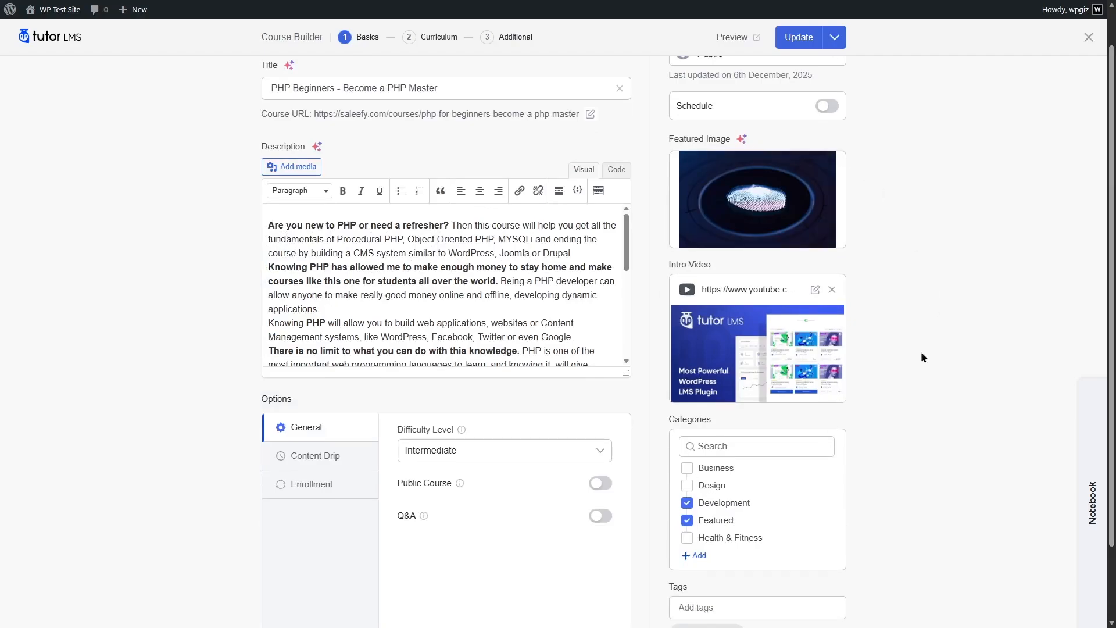
pyautogui.scroll(2, 1110, 308)
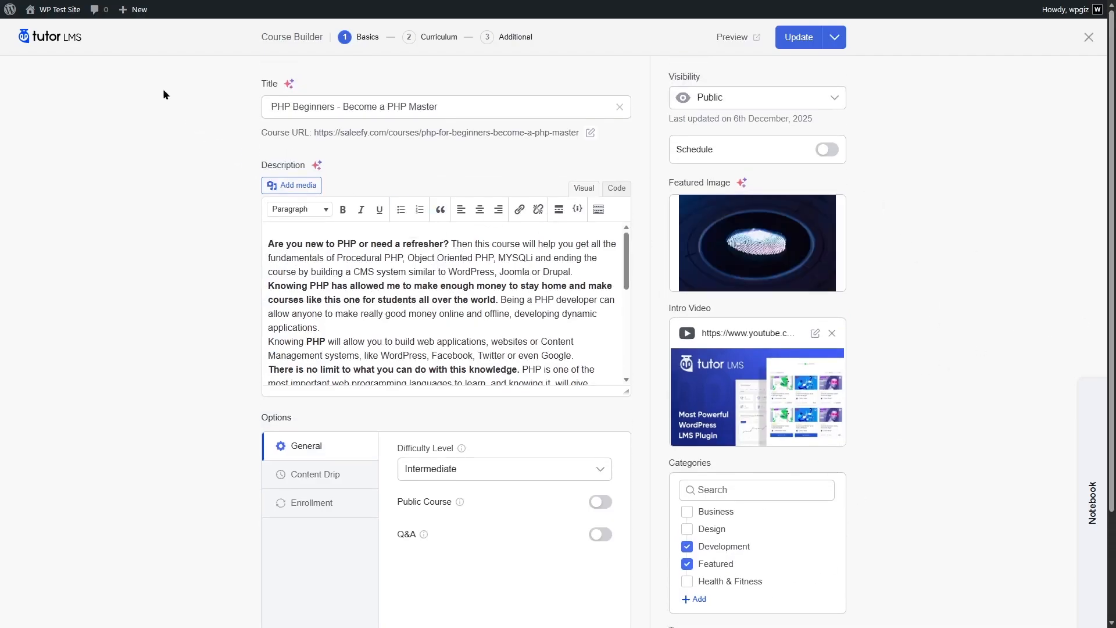
pyautogui.click(733, 37)
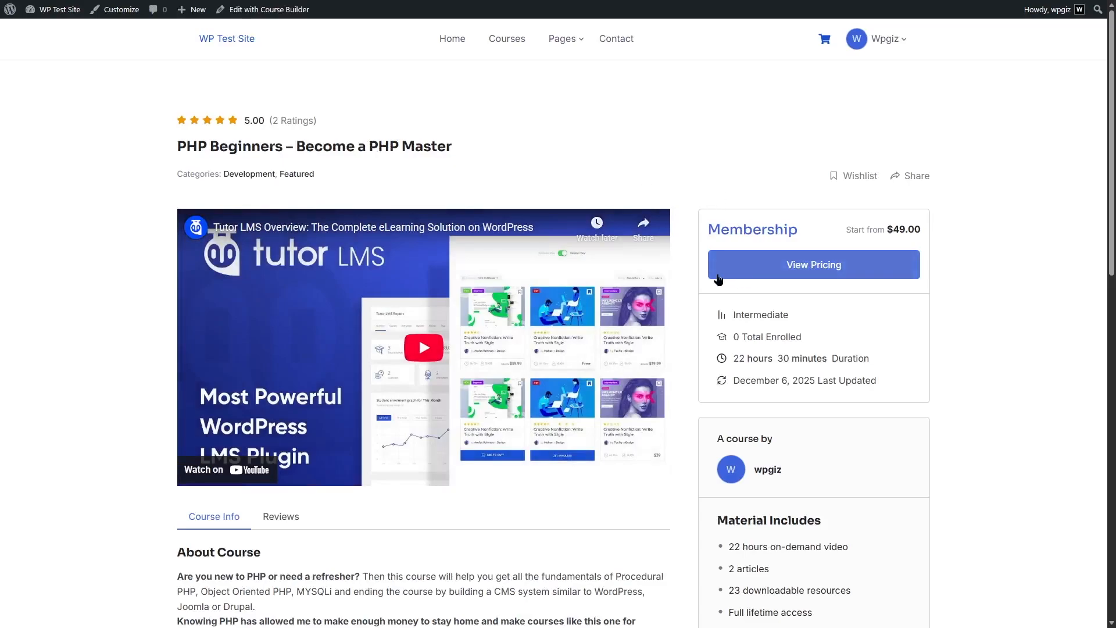
pyautogui.click(791, 275)
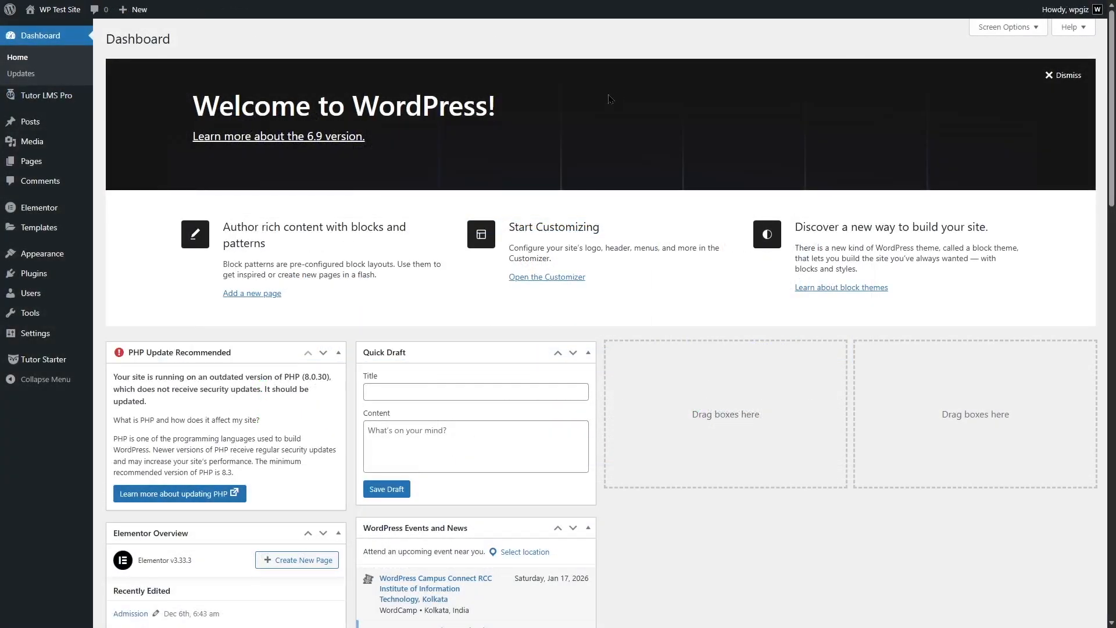
# View the Tutor LMS Pro subscriptions list and the documentation section on viewing membership orders, enlarging its subscriptions screenshot
pyautogui.moveTo(52, 96)
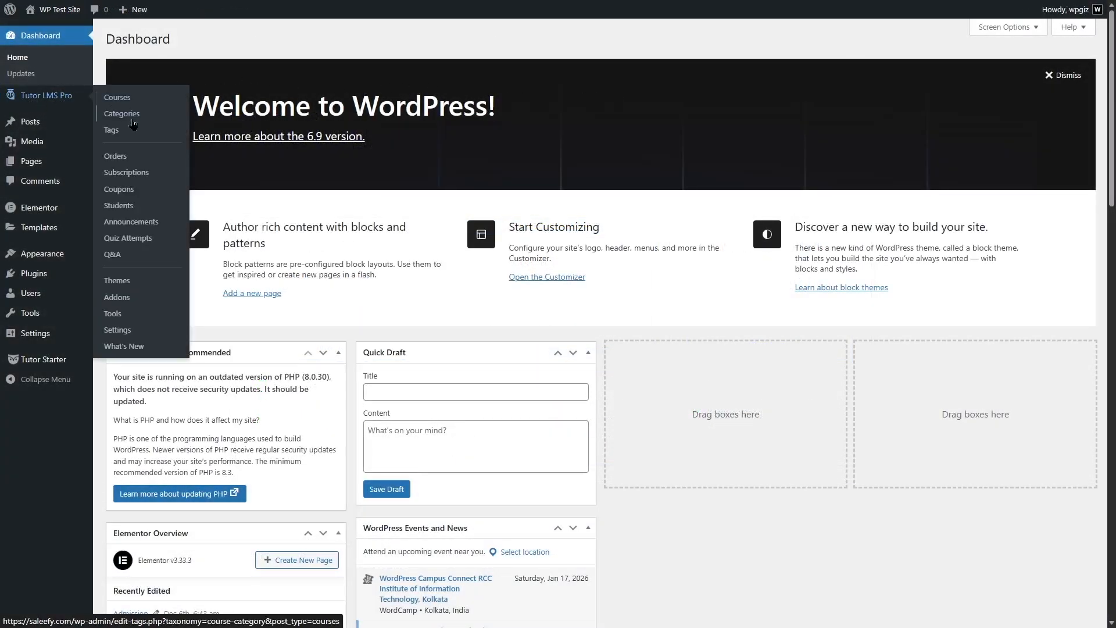
pyautogui.click(145, 174)
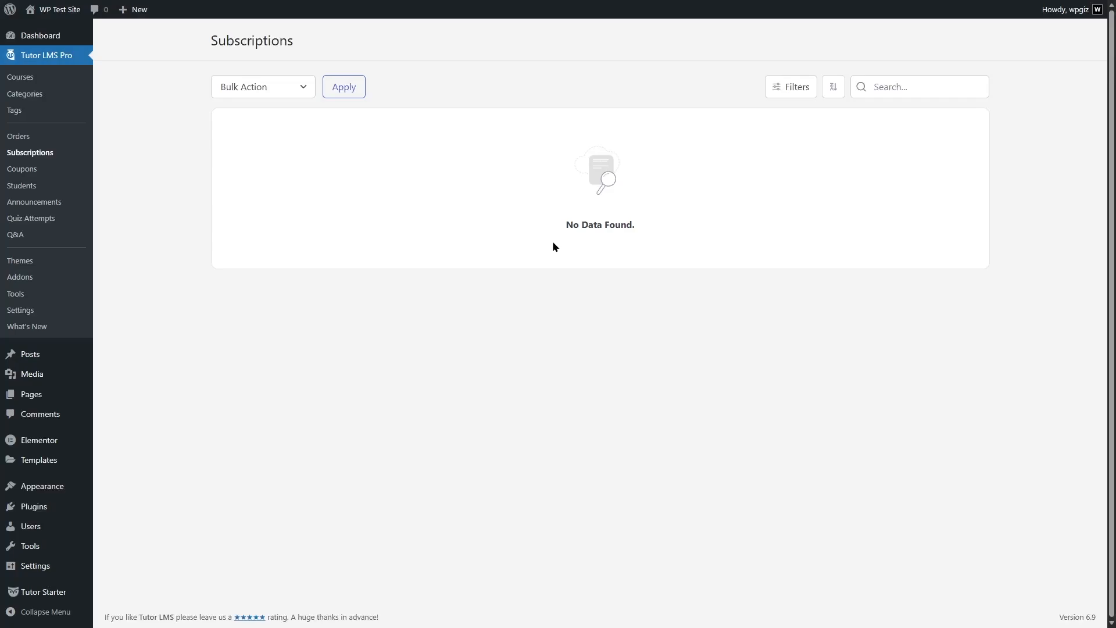
pyautogui.hotkey('ctrl', 'Tab')
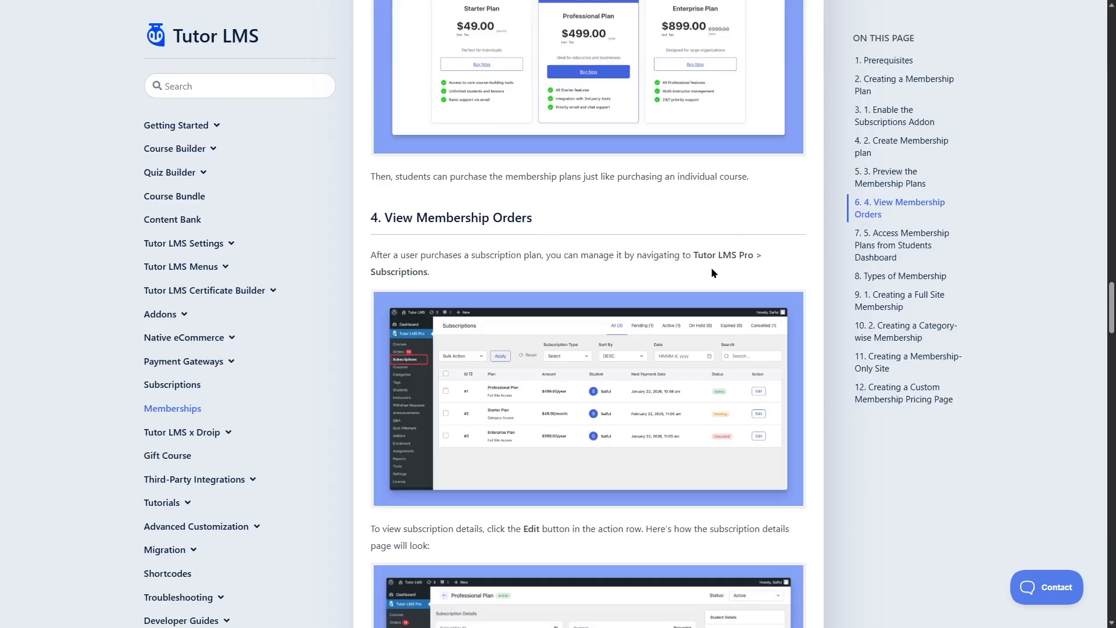
pyautogui.click(577, 385)
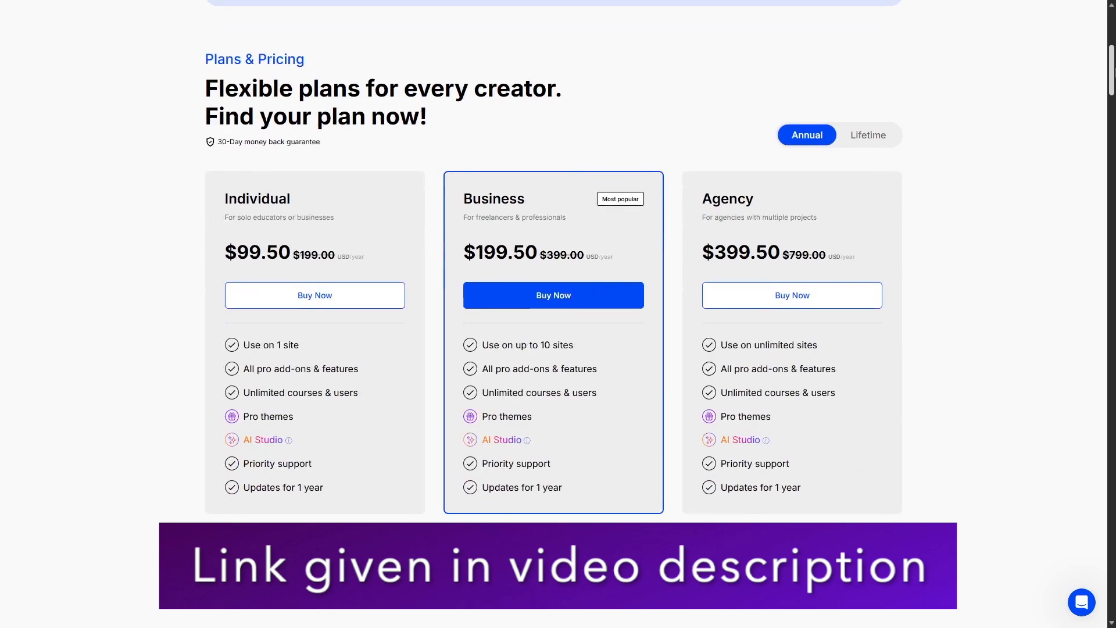
# Compare the Lifetime and Annual prices of the Individual, Business and Agency plans on the Tutor LMS pricing page
pyautogui.scroll(-1, 758, 53)
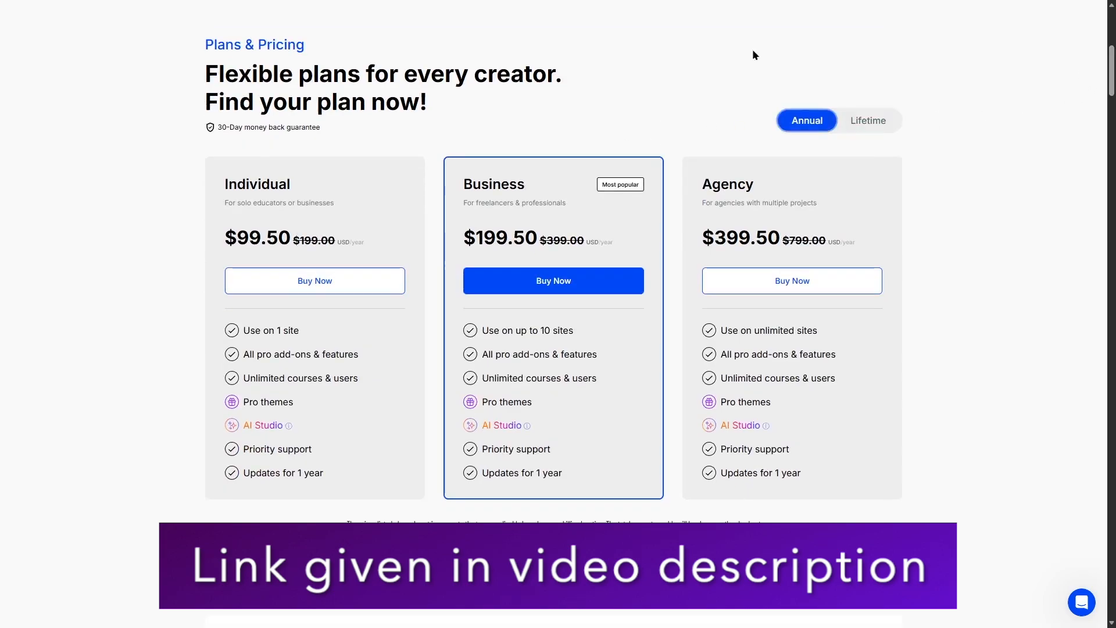
pyautogui.click(867, 125)
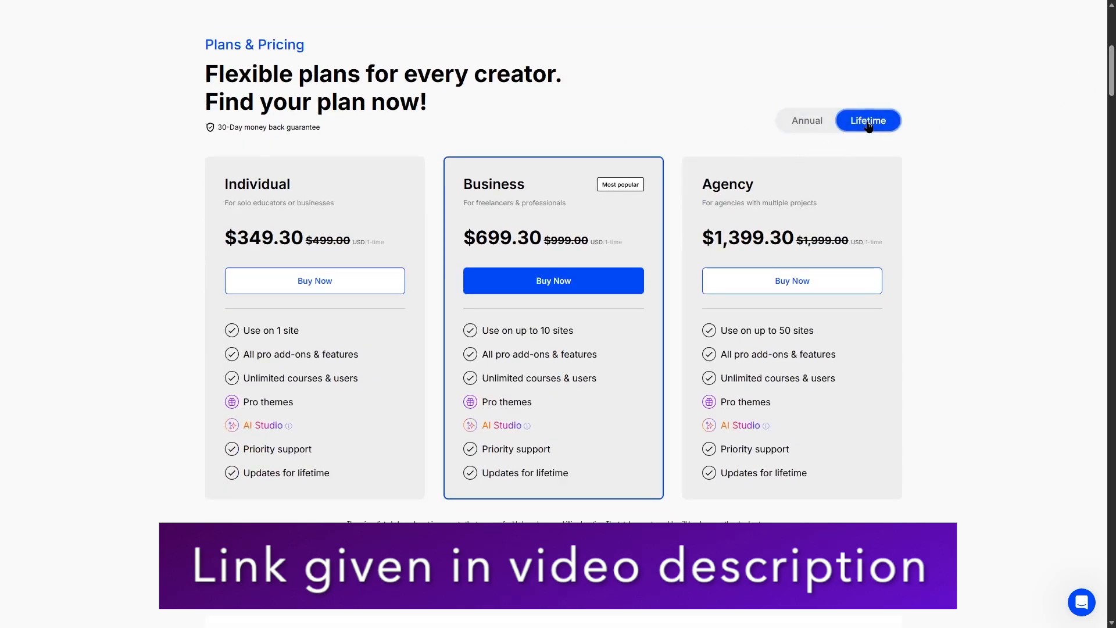
pyautogui.click(814, 127)
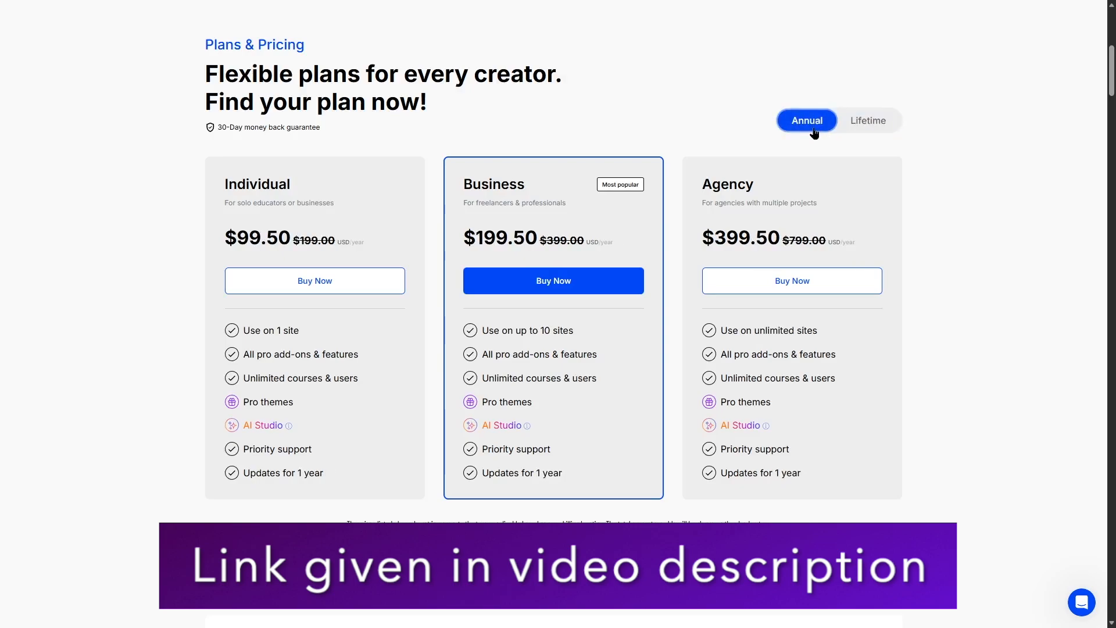